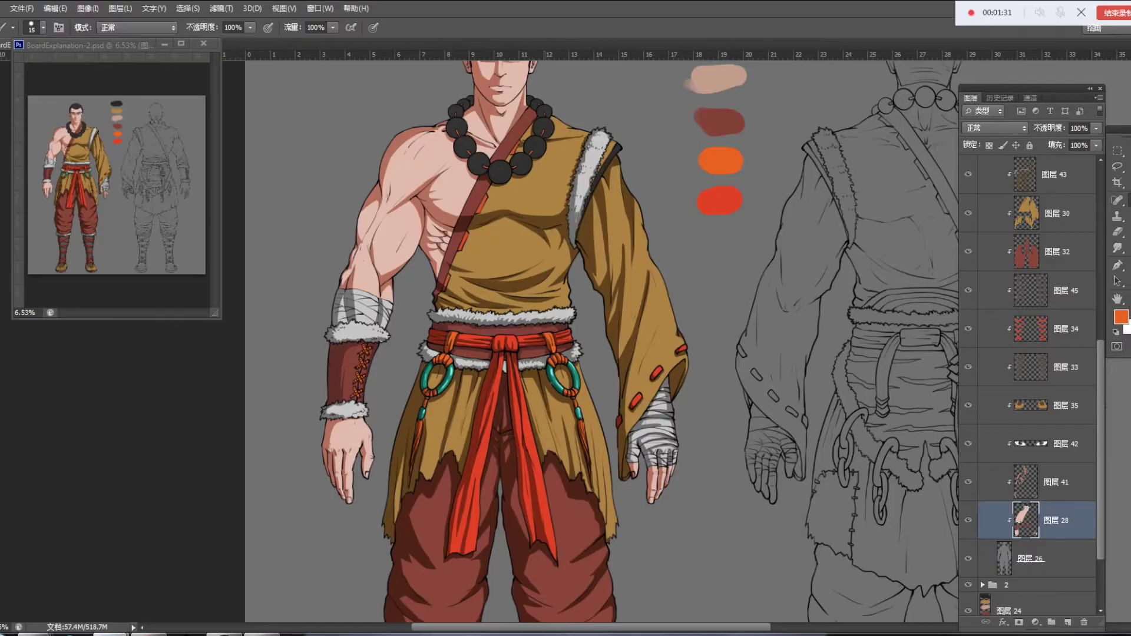
Zoom in on the canvas until the monk's bead necklace fills the window
scroll(518, 206, down, 2)
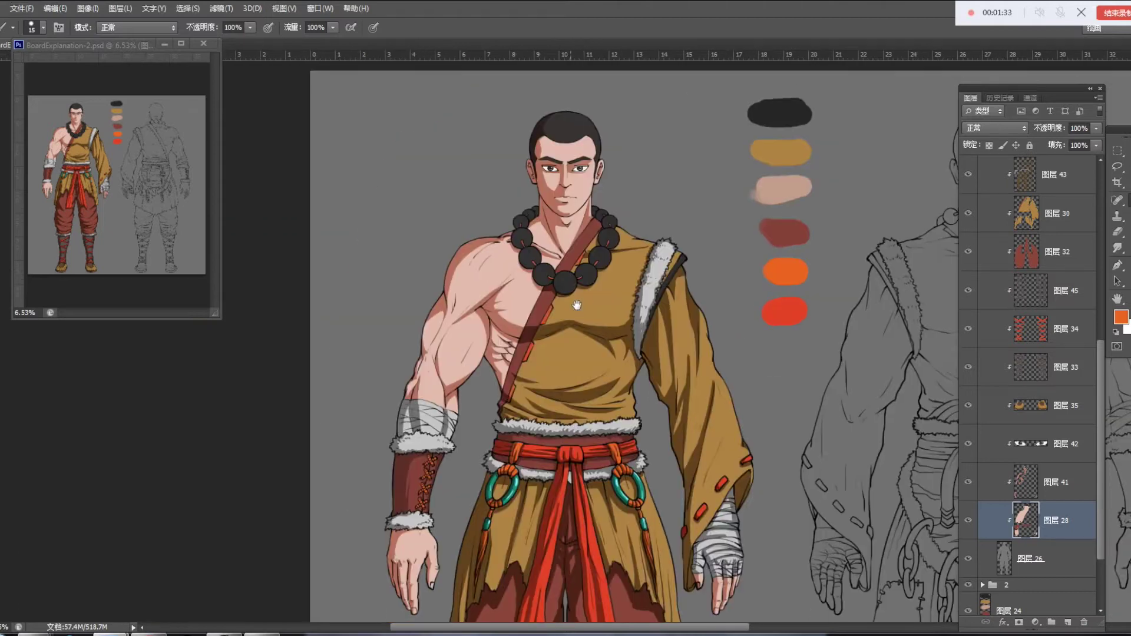
scroll(529, 334, up, 3)
scroll(528, 335, up, 3)
Load bead layer 31 as a selection and add a new layer clipped to it
scroll(529, 334, up, 2)
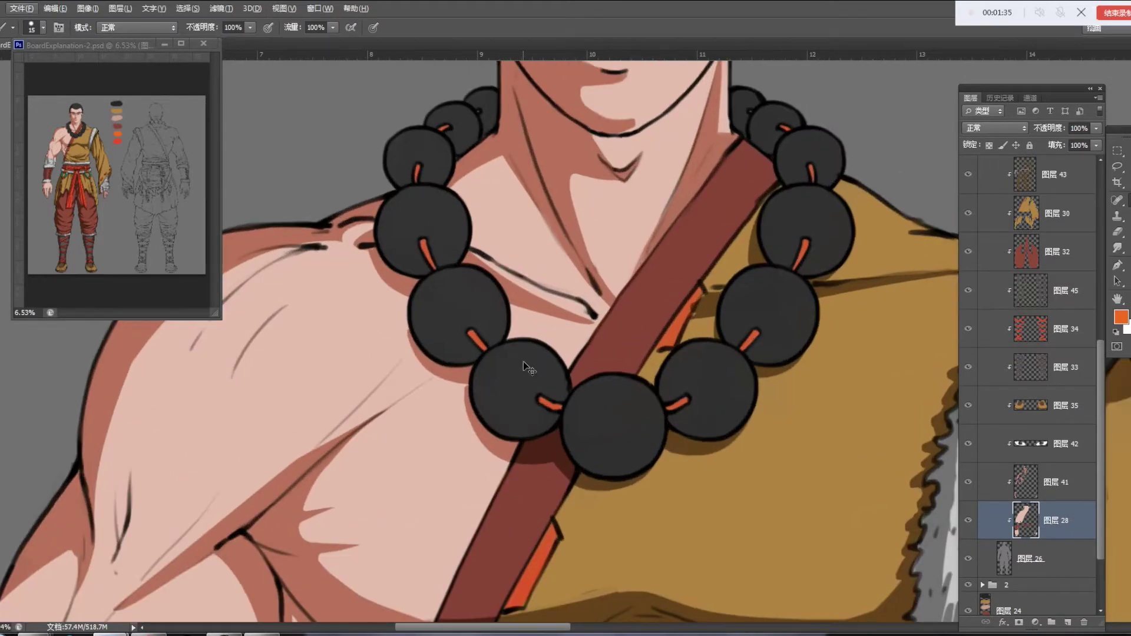
ctrl+click(527, 354)
ctrl+click(1044, 193)
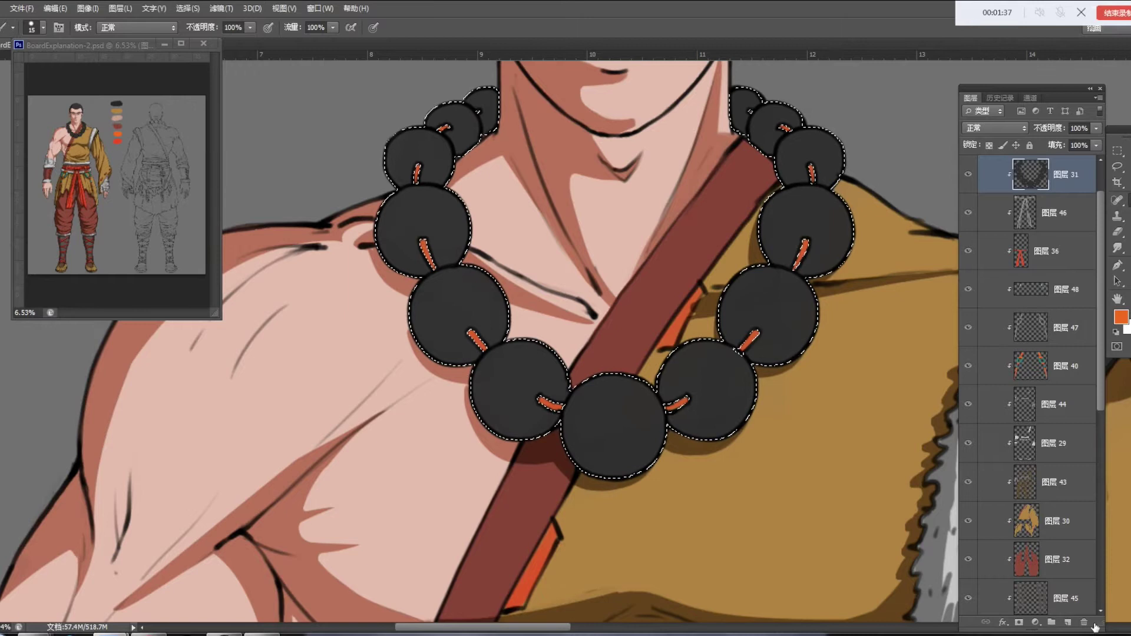
click(1068, 622)
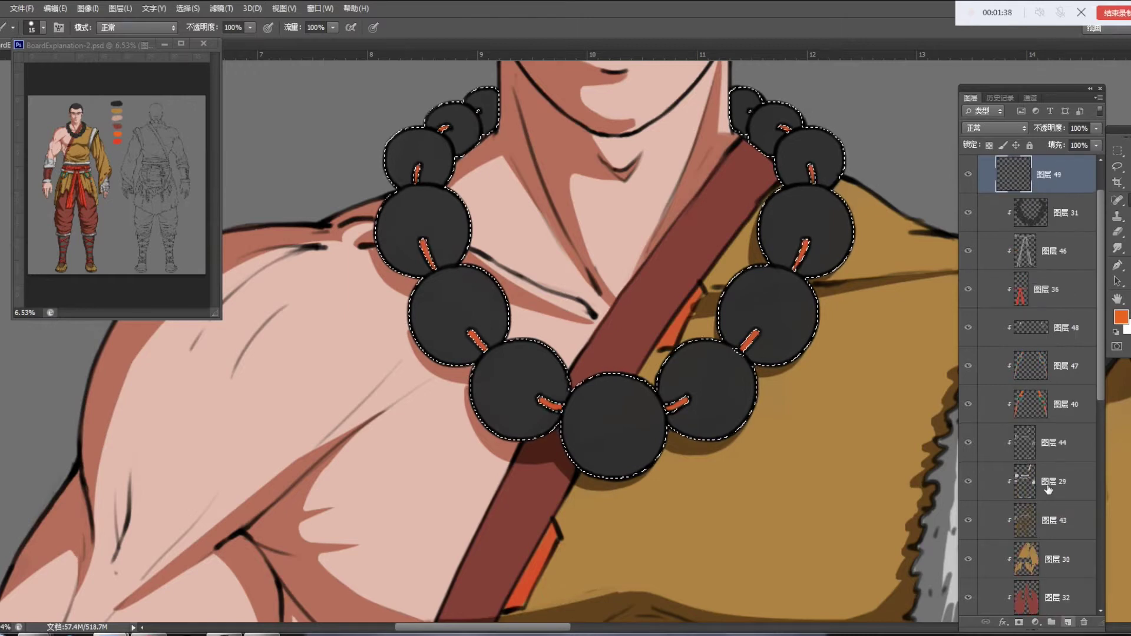
alt+click(1045, 194)
drag(515, 267, 534, 296)
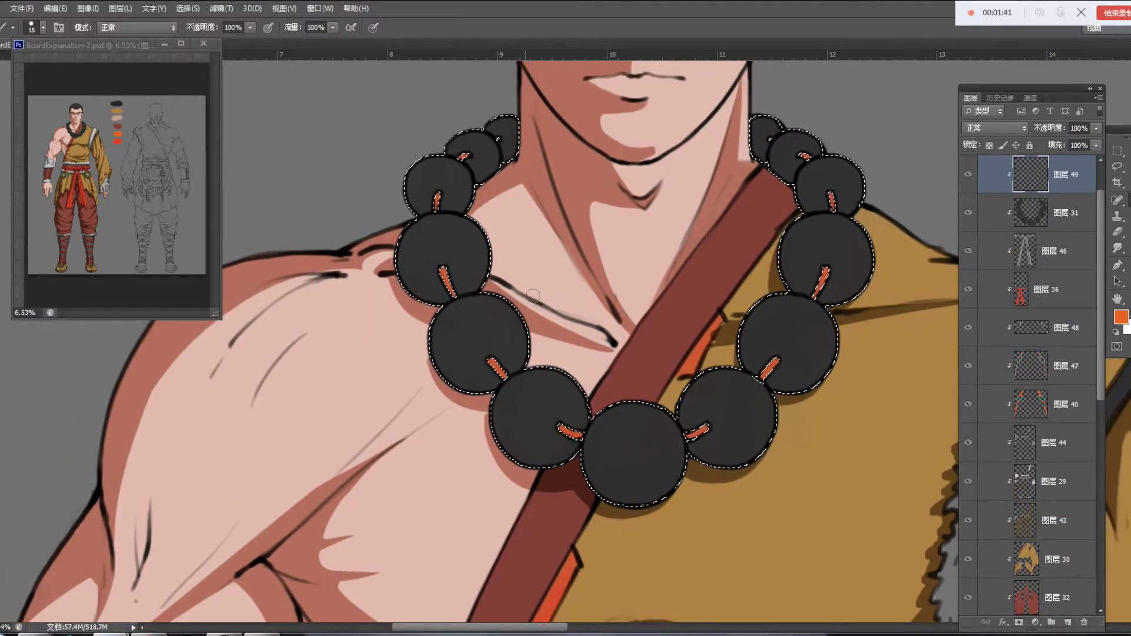
Sample the beads' dark grey as the paint colour and set the layer to Multiply
alt+click(447, 340)
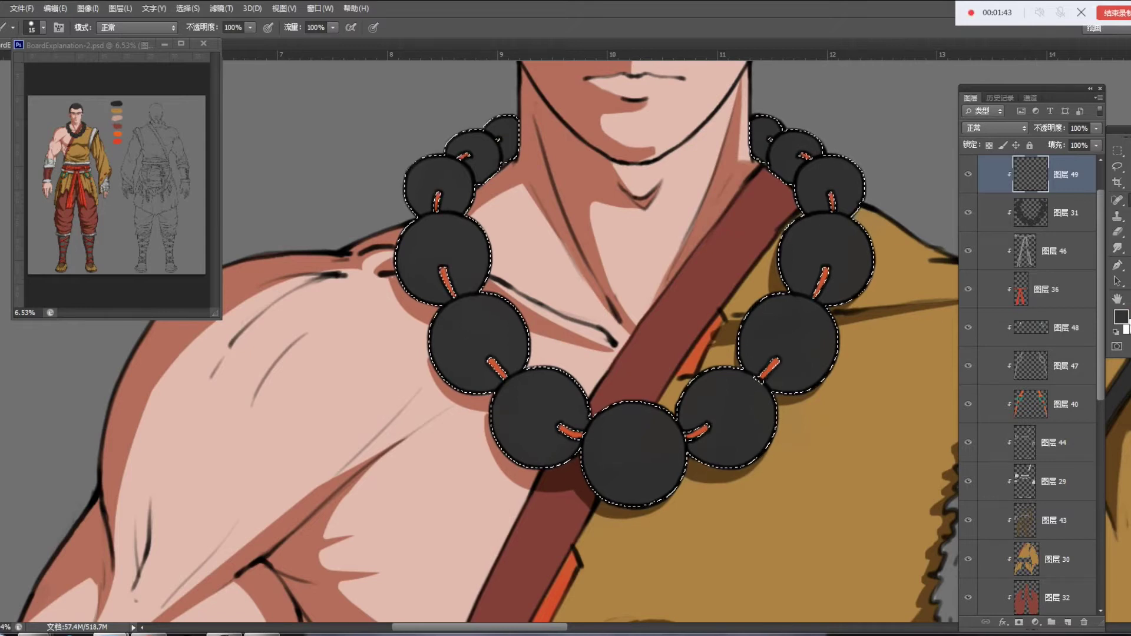
click(1121, 317)
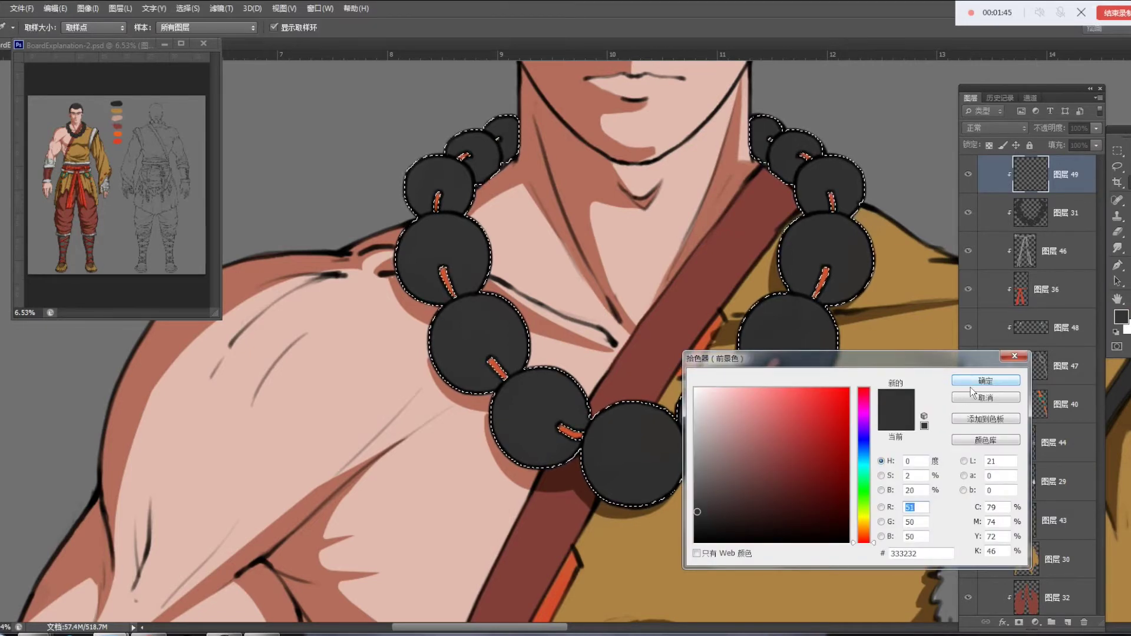
click(971, 384)
click(1003, 128)
click(1004, 177)
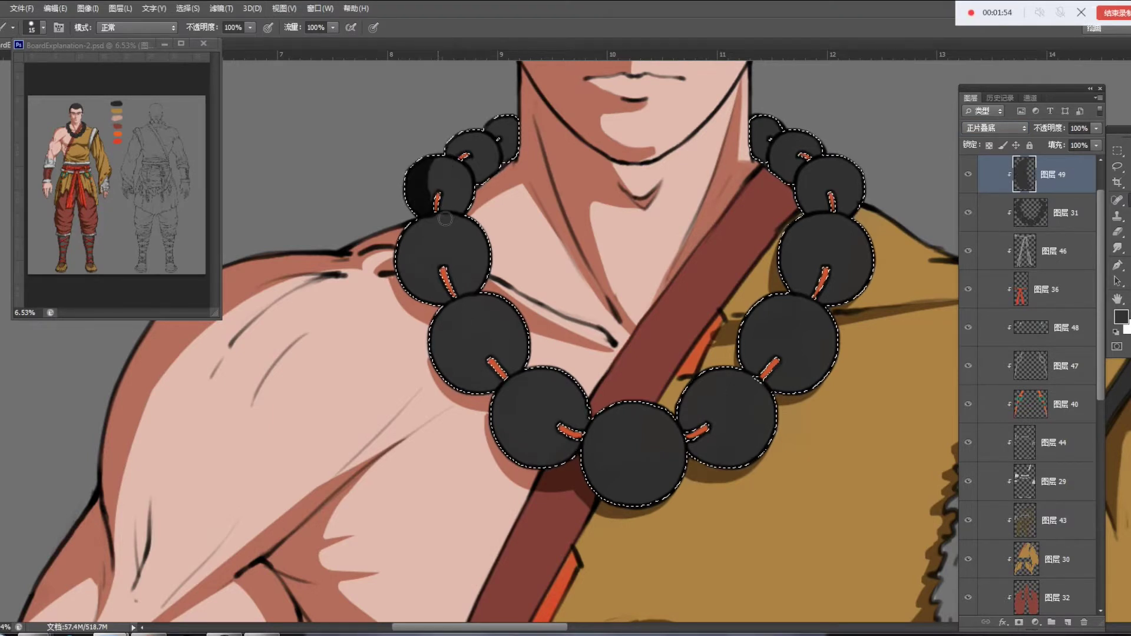
Paint dark shadows on the lower and left edges of the top two shoulder beads
scroll(442, 215, up, 2)
scroll(371, 172, down, 2)
scroll(398, 298, up, 3)
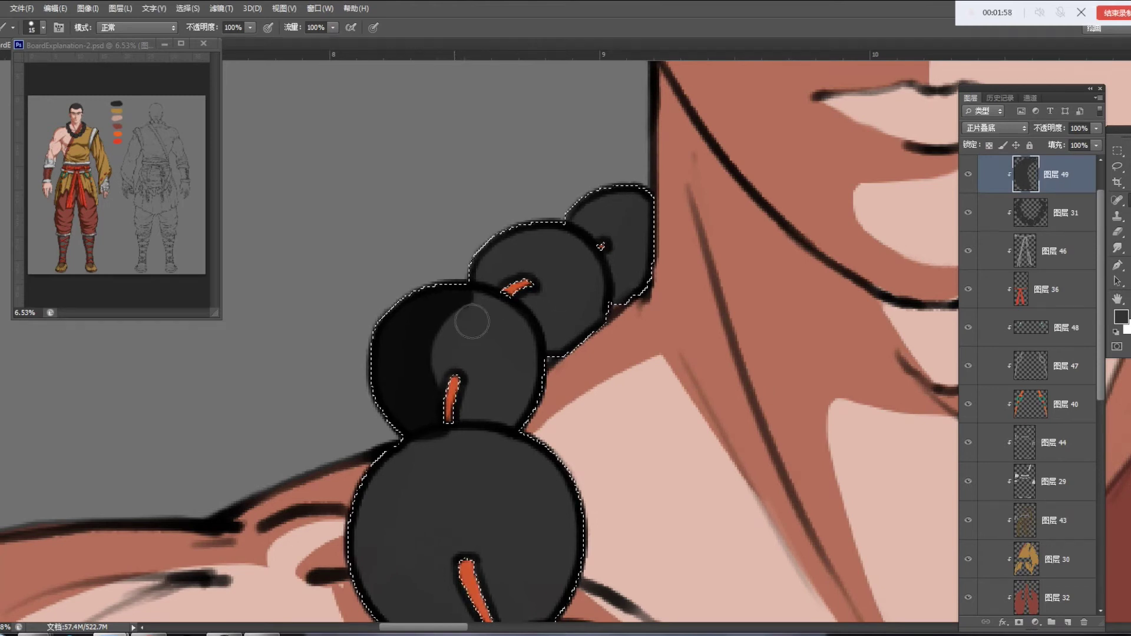
drag(478, 274, 572, 243)
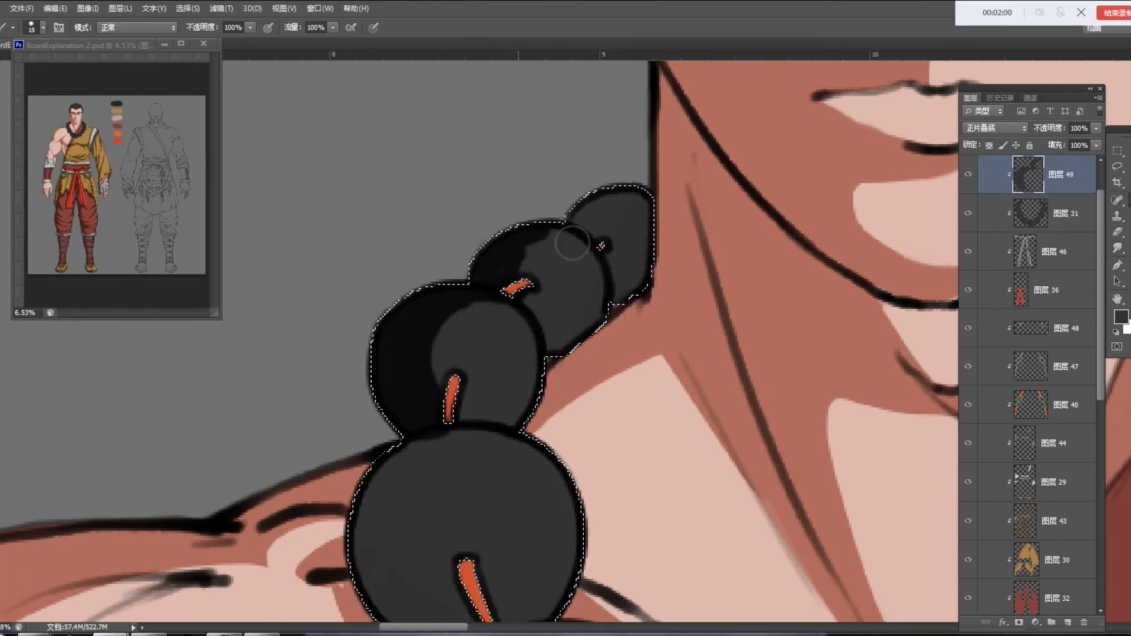
mouse_move(570, 328)
mouse_down()
mouse_move(554, 303)
mouse_move(562, 352)
mouse_up()
drag(623, 333, 563, 370)
drag(568, 268, 546, 253)
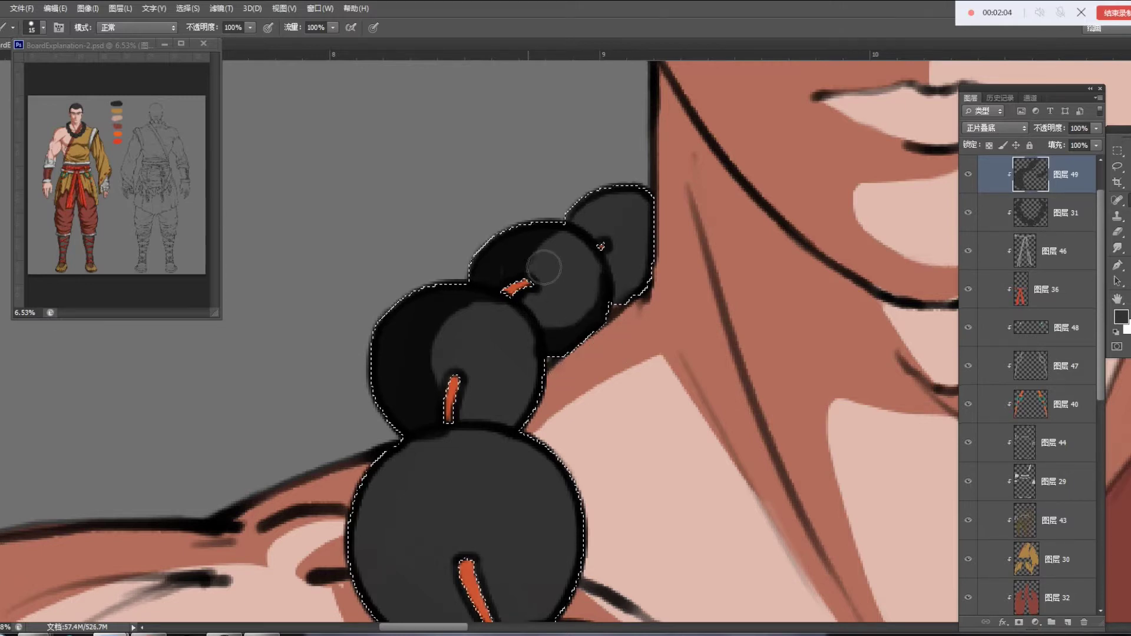
mouse_move(601, 206)
mouse_down()
mouse_move(595, 245)
mouse_move(624, 283)
mouse_move(550, 262)
mouse_move(589, 307)
mouse_up()
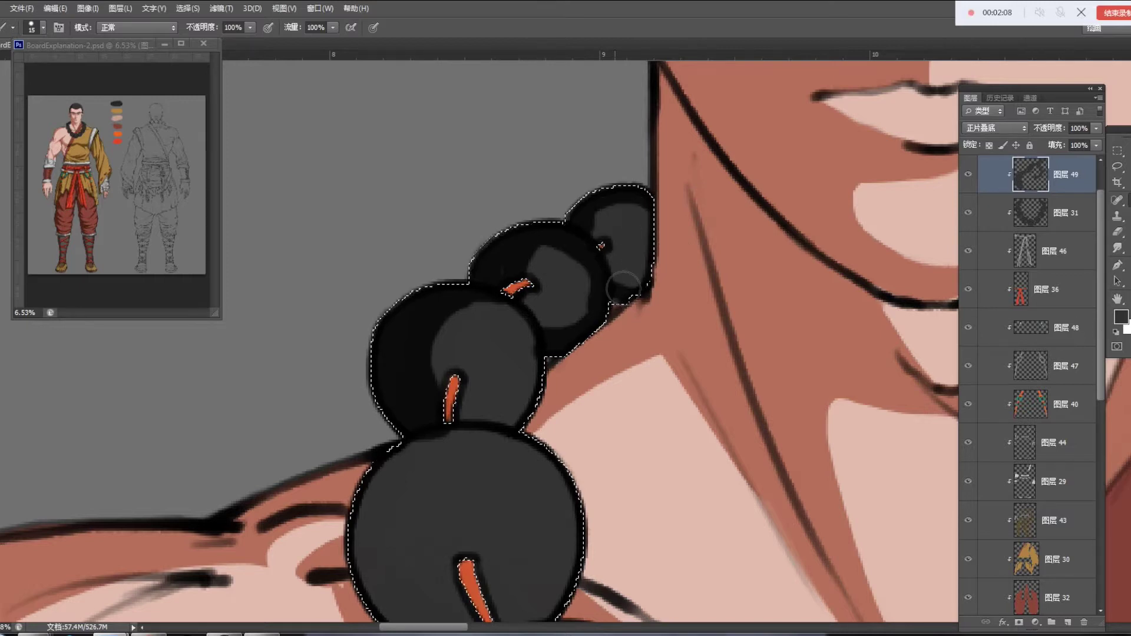
Paint a dark crescent around the middle bead's left and lower-right sides
drag(466, 300, 427, 157)
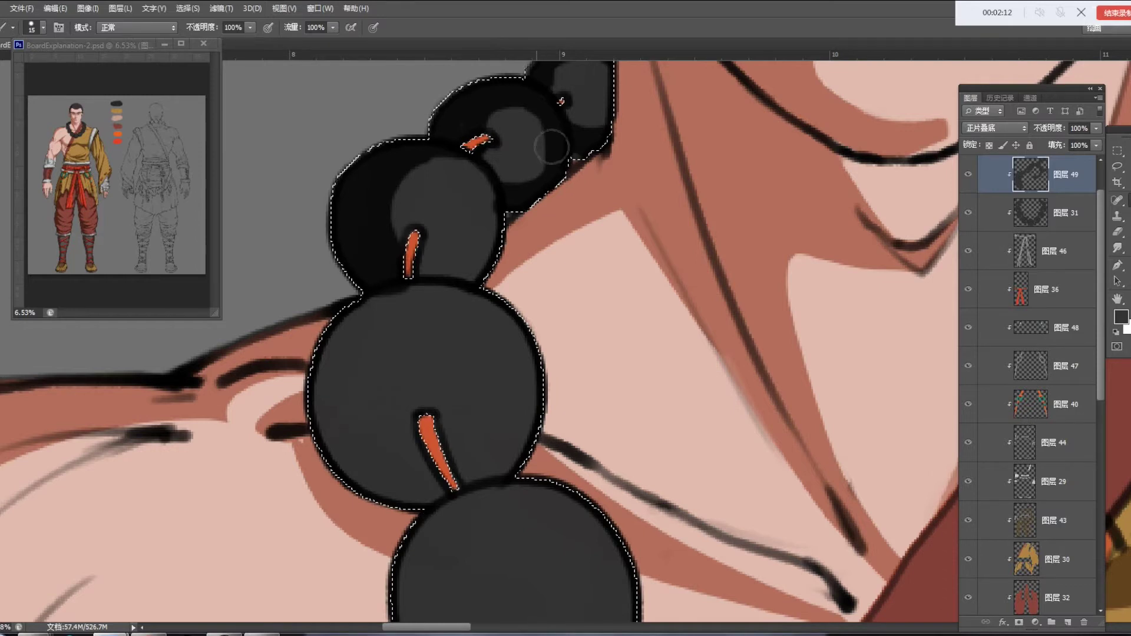
key(e)
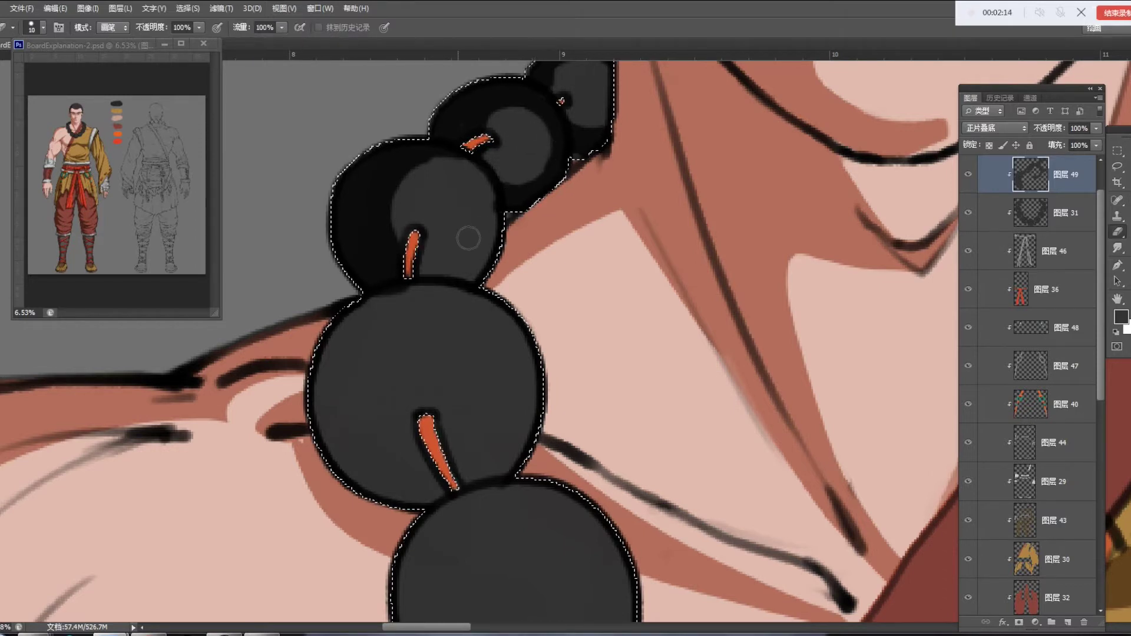
key(b)
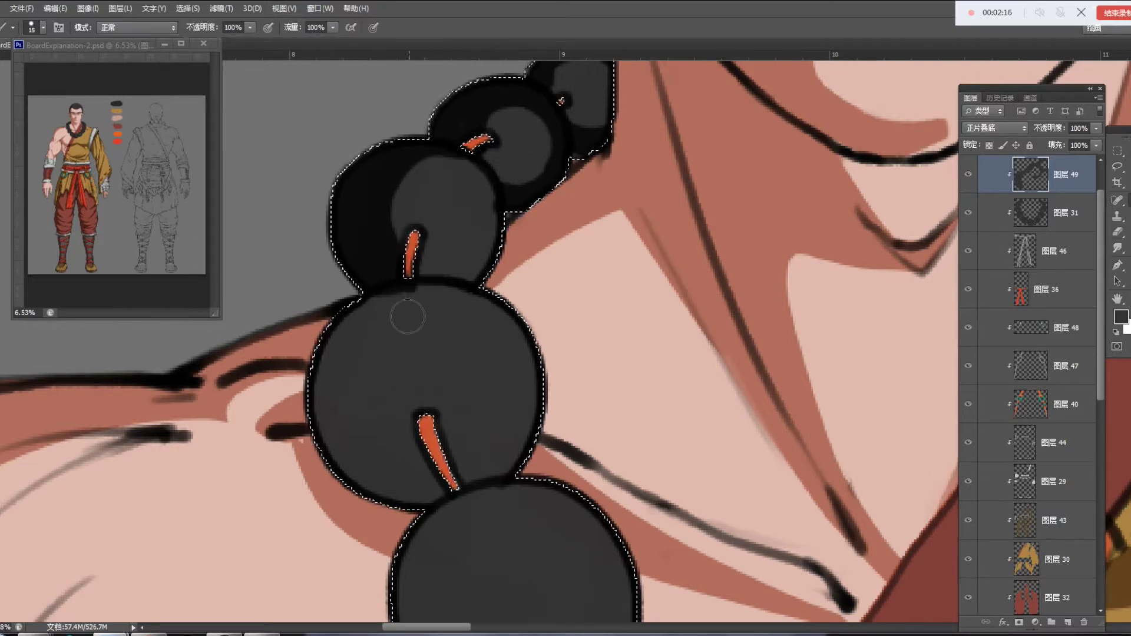
drag(406, 298, 453, 463)
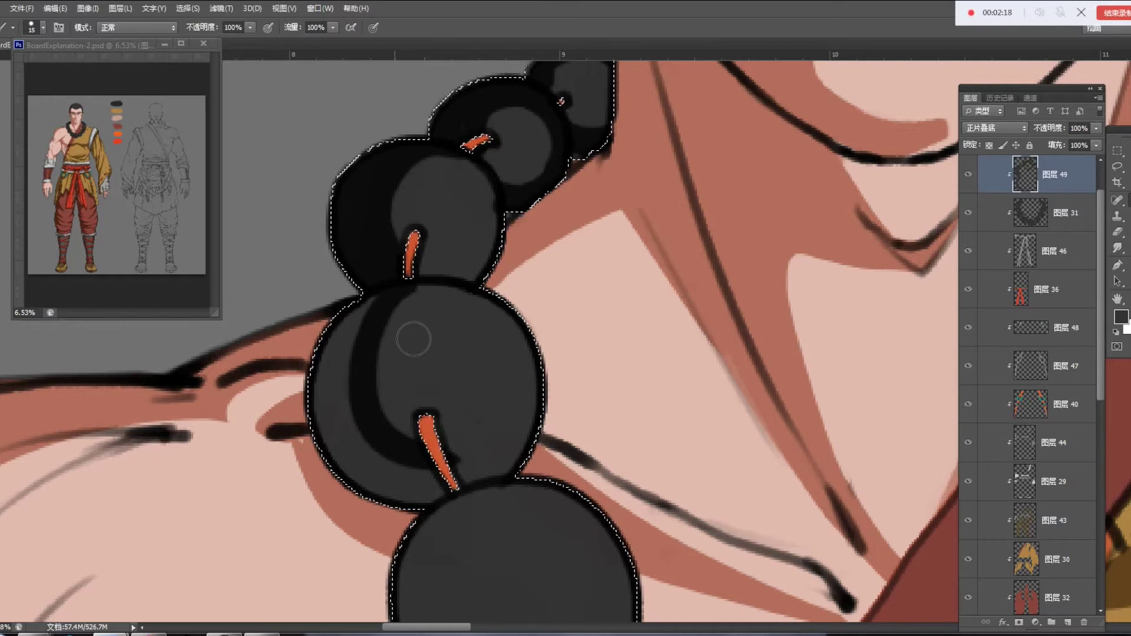
drag(439, 460, 484, 454)
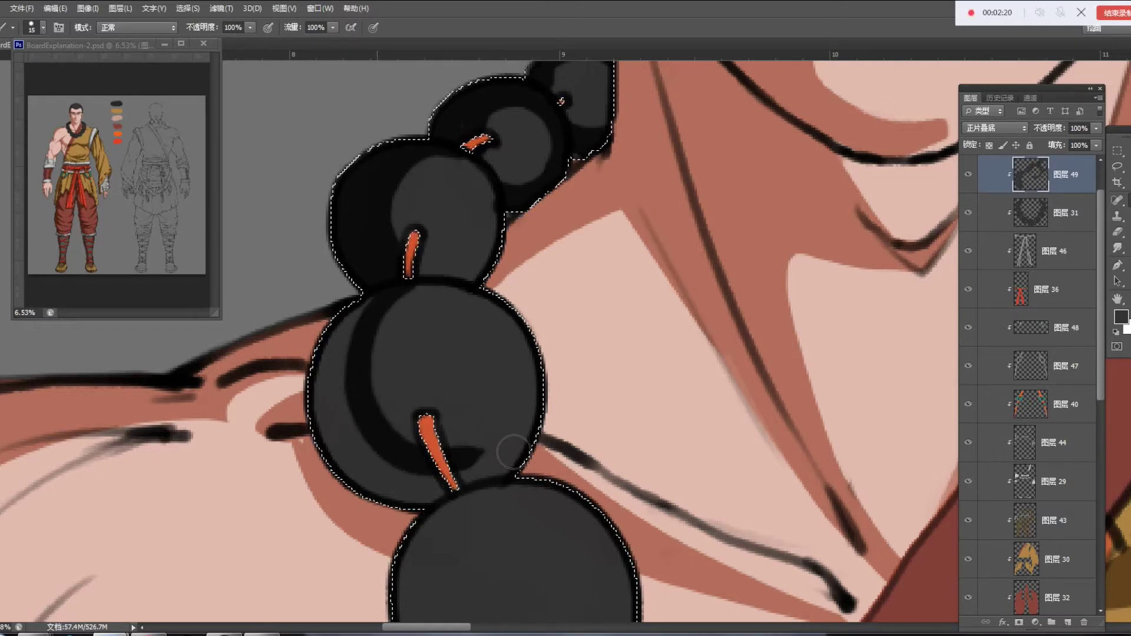
drag(531, 413, 465, 471)
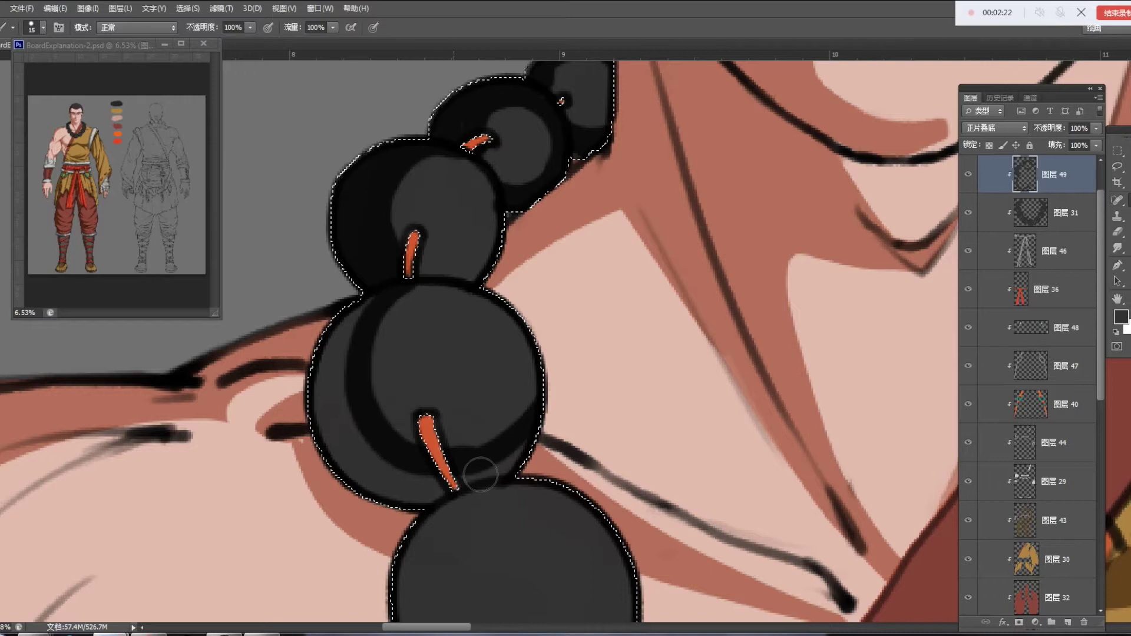
mouse_move(388, 513)
mouse_down()
mouse_move(363, 345)
mouse_move(359, 392)
mouse_move(453, 506)
mouse_up()
Darken the next bead down around its highlight, erasing to enlarge the highlight
mouse_move(471, 460)
mouse_down()
mouse_move(448, 271)
mouse_move(427, 352)
mouse_move(565, 436)
mouse_move(511, 505)
mouse_up()
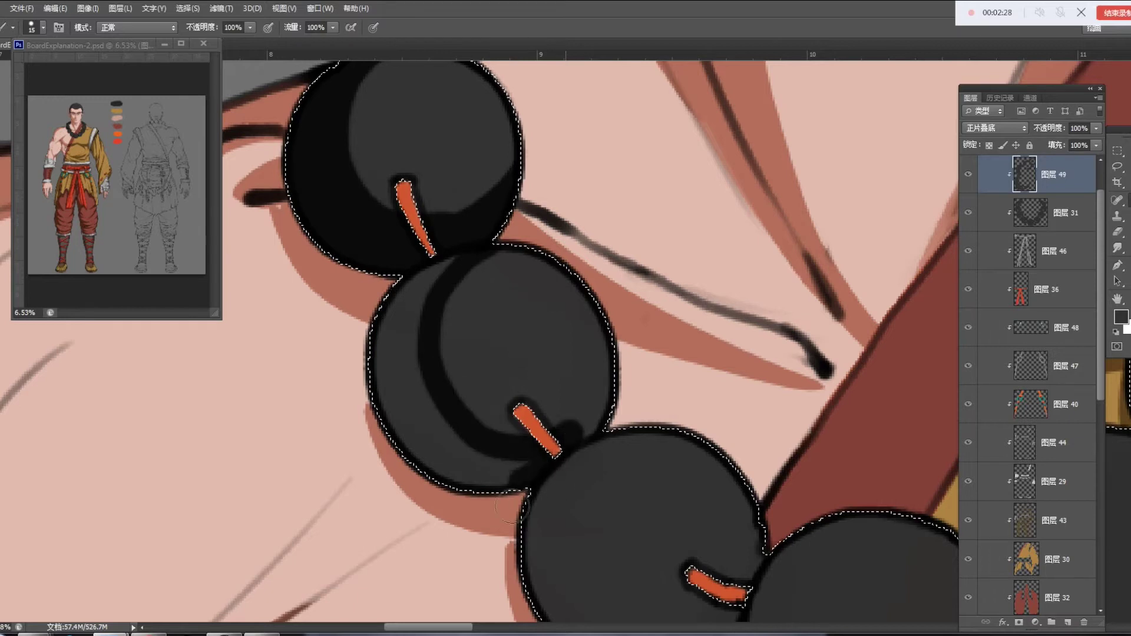
drag(398, 380, 467, 277)
mouse_move(419, 324)
mouse_down()
mouse_move(480, 462)
mouse_move(441, 442)
mouse_move(469, 469)
mouse_up()
key(e)
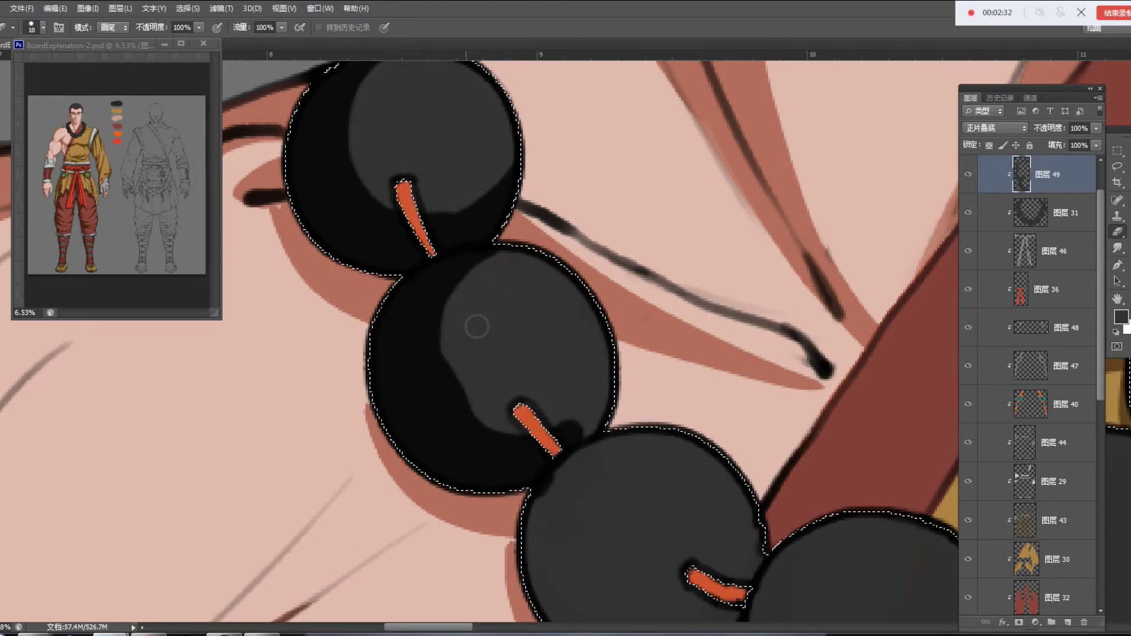
drag(469, 322, 454, 412)
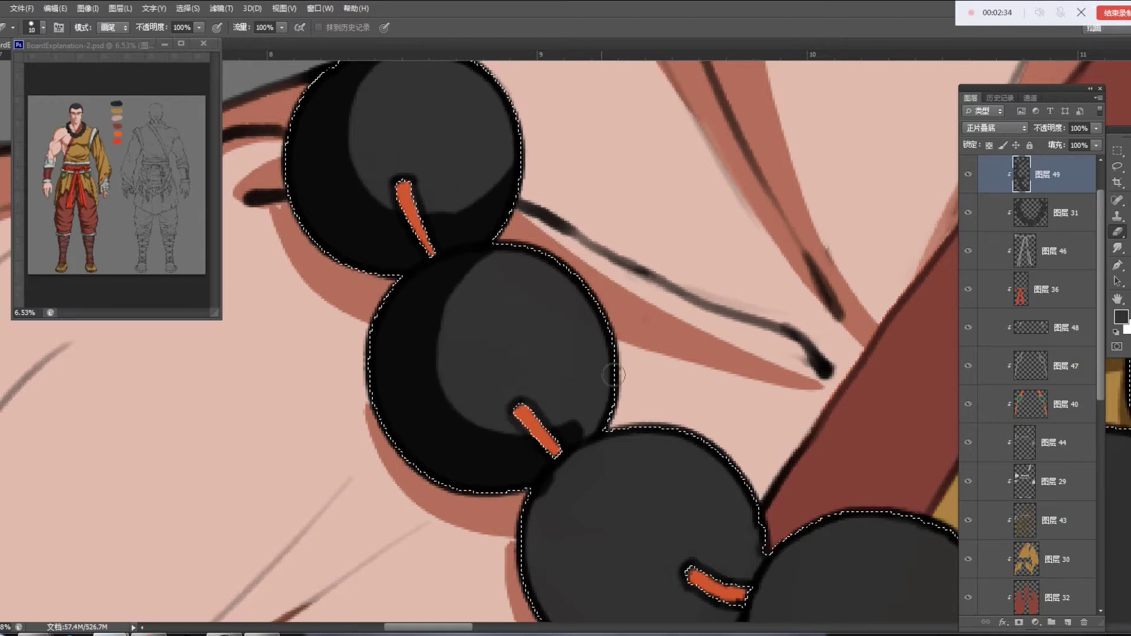
key(b)
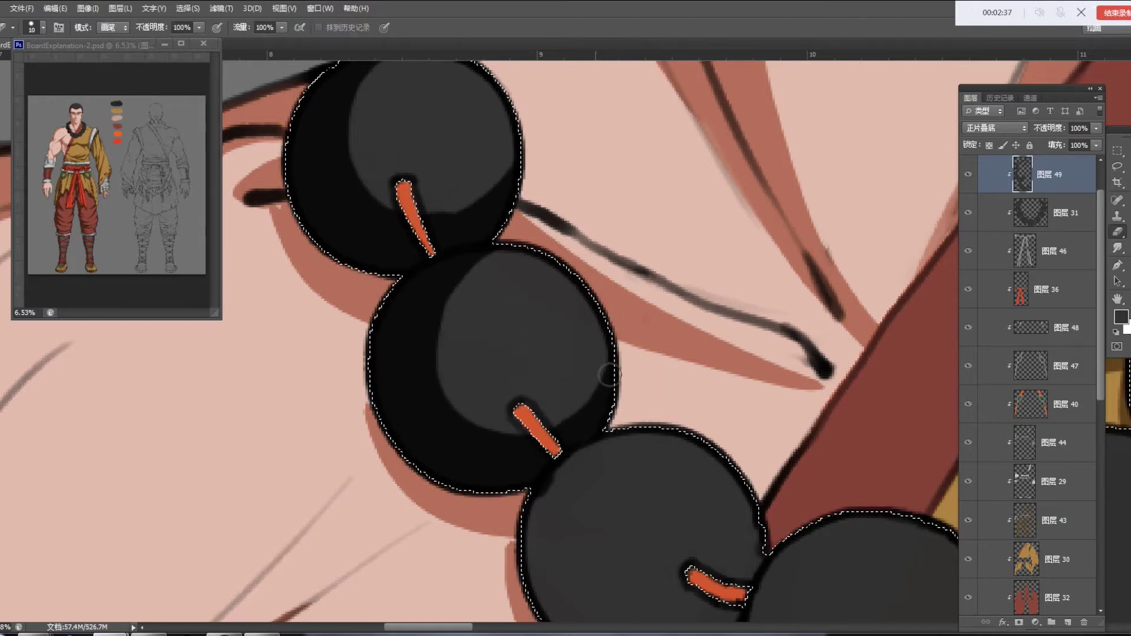
Shade the lower bead with a thicker crescent shadow along its bottom edge
drag(600, 391, 458, 213)
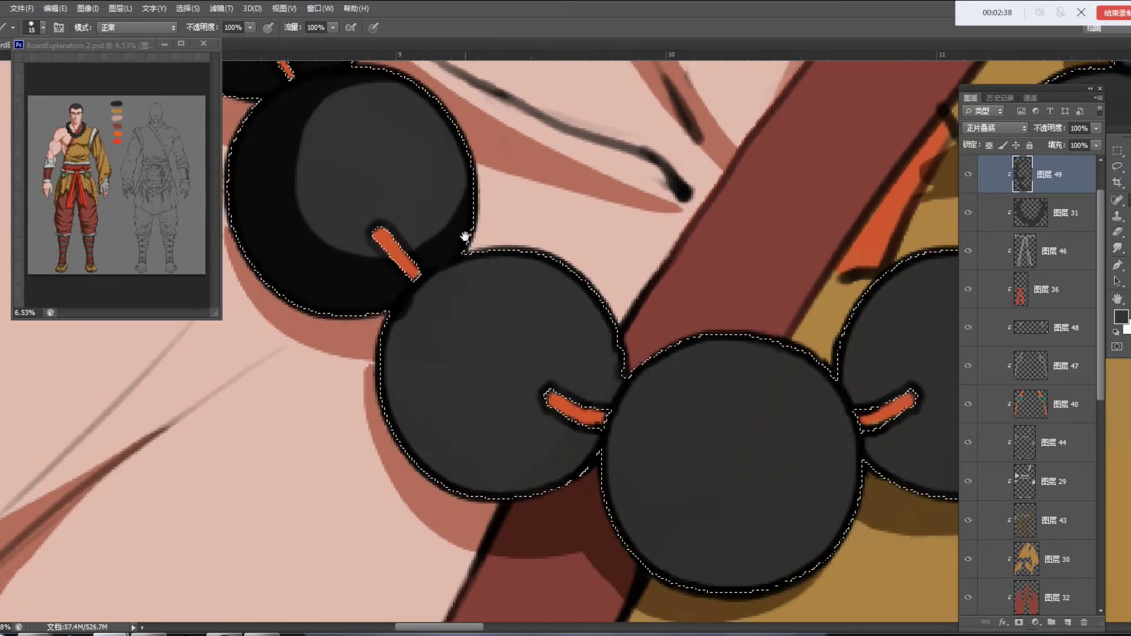
mouse_move(448, 297)
mouse_down()
mouse_move(482, 449)
mouse_move(581, 450)
mouse_up()
key(ctrl+z)
mouse_move(436, 277)
mouse_down()
mouse_move(613, 454)
mouse_move(483, 492)
mouse_move(409, 349)
mouse_up()
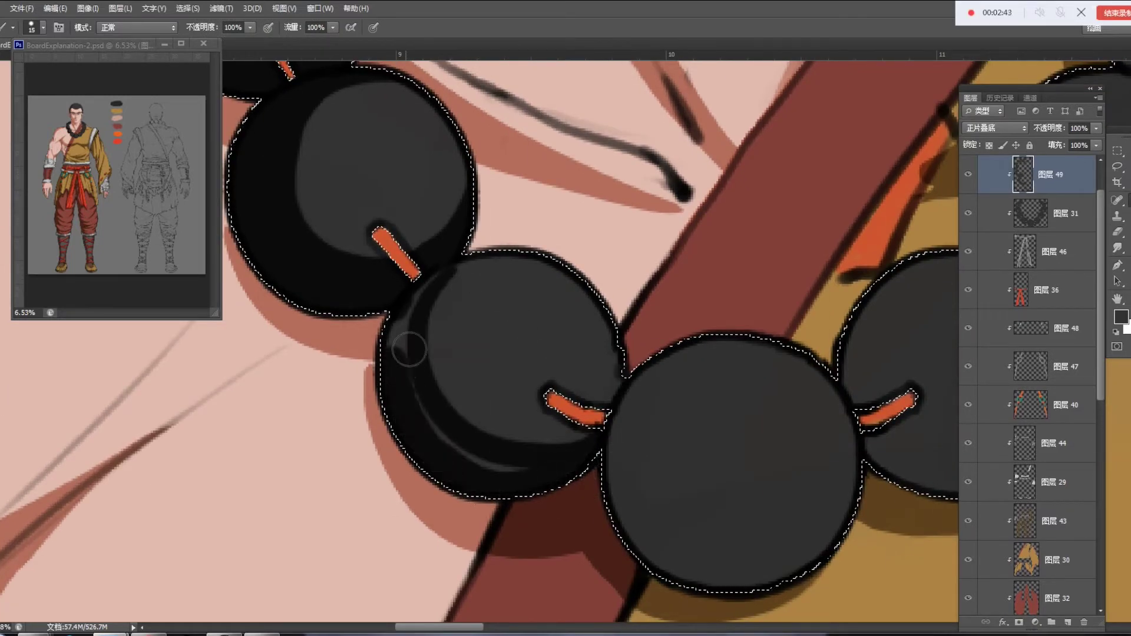
Darken the large centre bead's lower-left rim and push its highlight edge down
mouse_move(688, 377)
mouse_down()
mouse_move(466, 244)
mouse_move(457, 376)
mouse_move(591, 439)
mouse_move(457, 434)
mouse_move(453, 256)
mouse_up()
drag(410, 377, 444, 386)
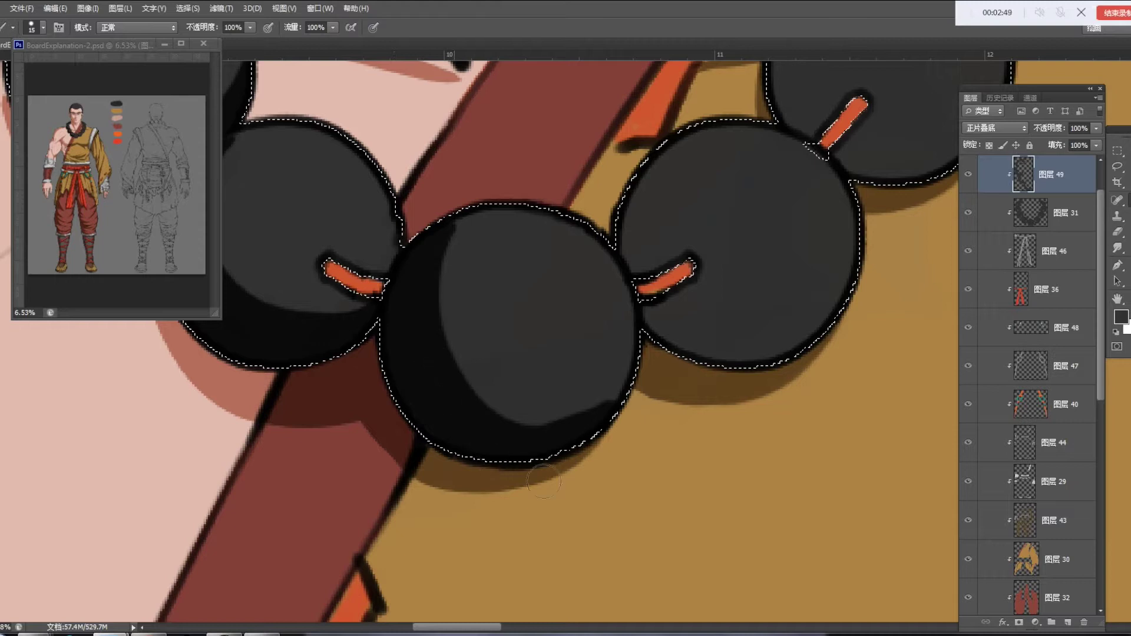
key(e)
drag(565, 429, 540, 424)
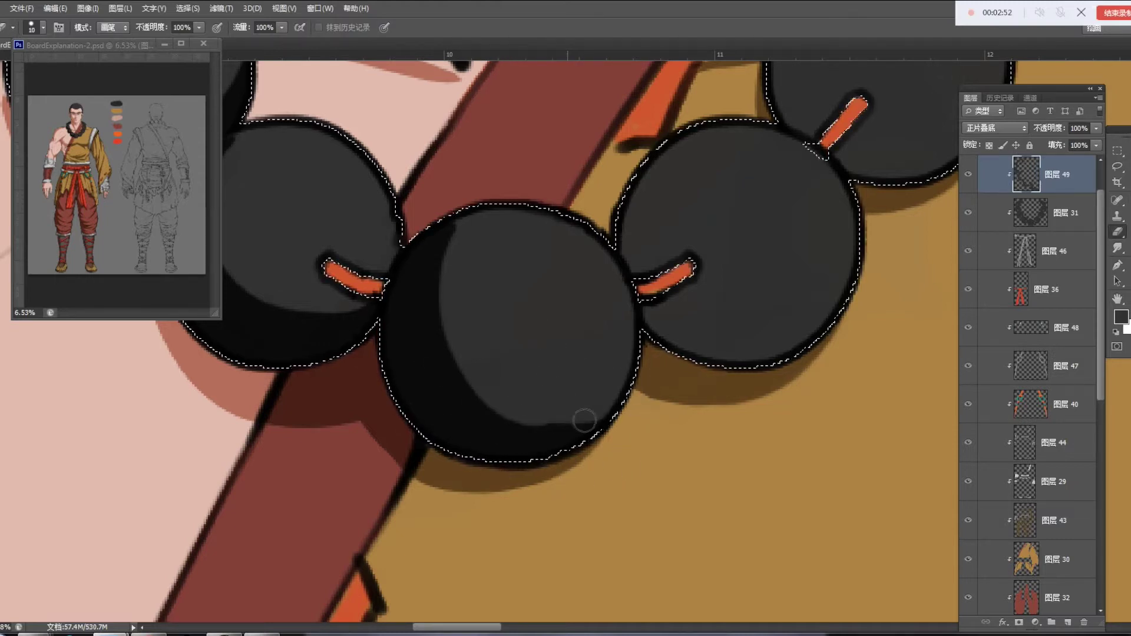
key(b)
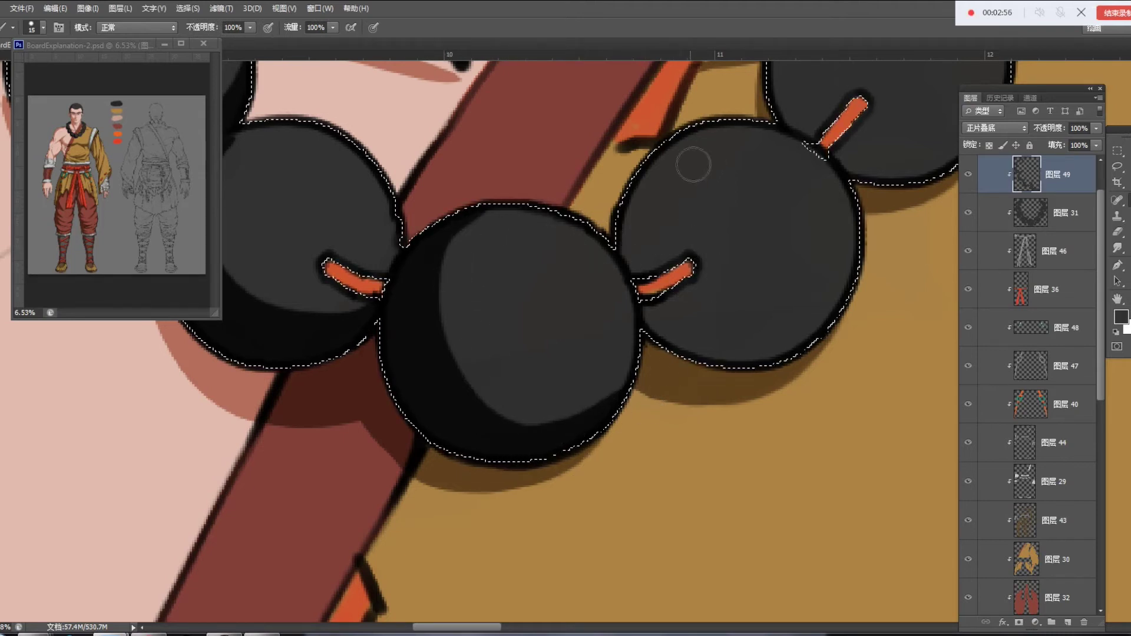
Paint a crescent shadow on the right bead down to the orange cord, trimming it back
drag(686, 144, 654, 259)
mouse_move(666, 168)
mouse_down()
mouse_move(648, 277)
mouse_move(533, 353)
mouse_move(642, 400)
mouse_up()
mouse_move(524, 365)
mouse_down()
mouse_move(566, 392)
mouse_move(648, 360)
mouse_up()
key(e)
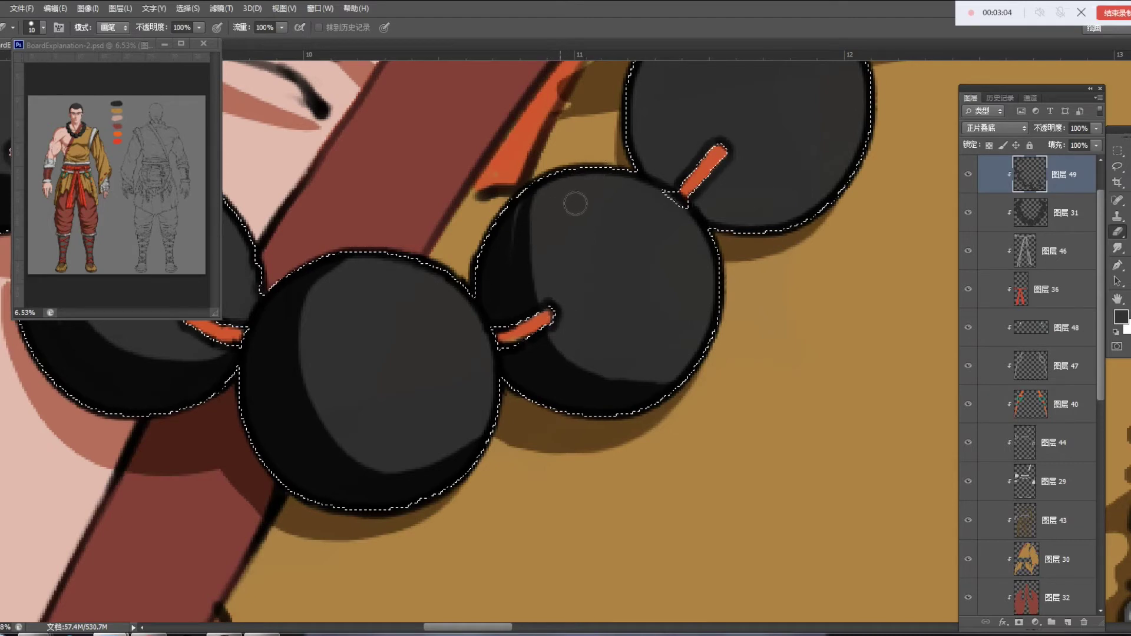
drag(531, 283, 541, 233)
key(b)
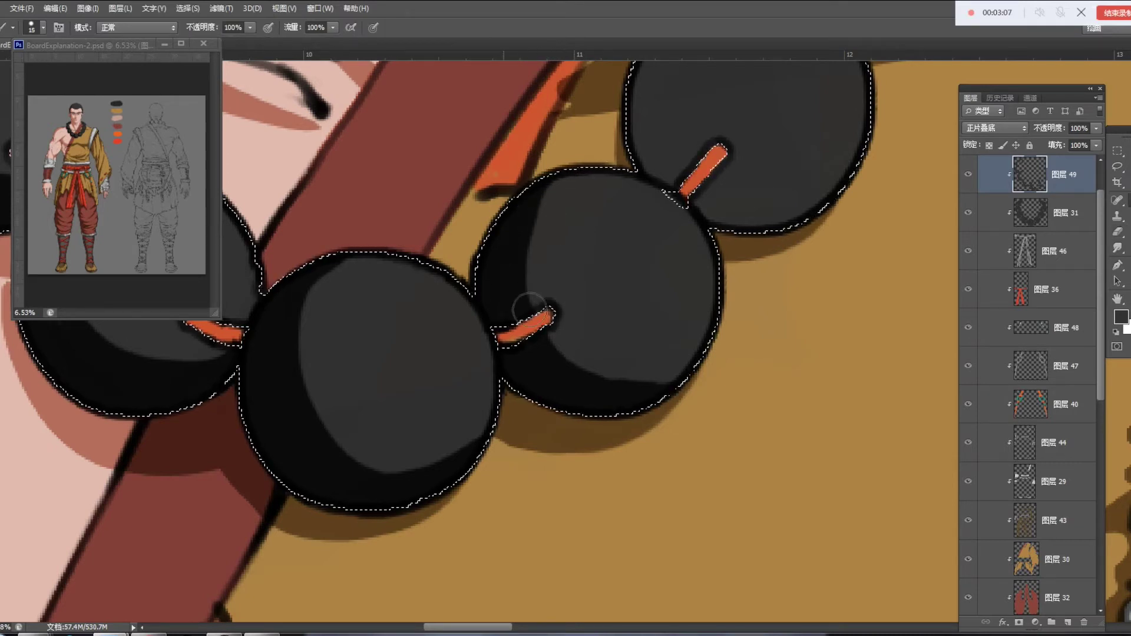
drag(591, 264, 446, 408)
Shade the beads' upper-left edges down to the cord and their lower inner edges
drag(566, 144, 539, 318)
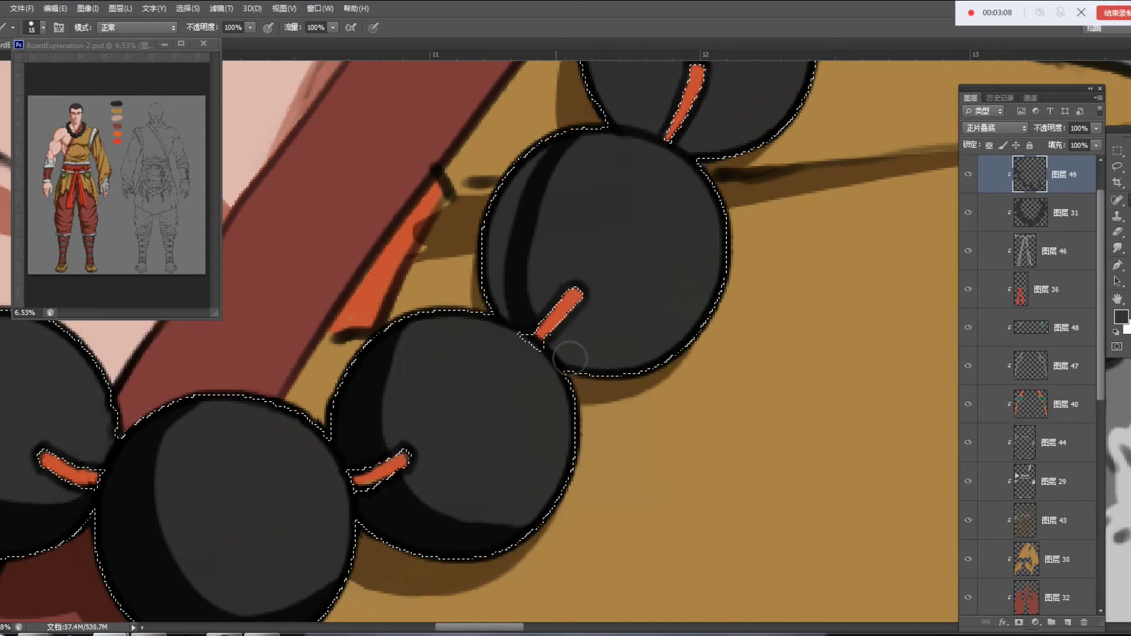
drag(563, 151, 510, 236)
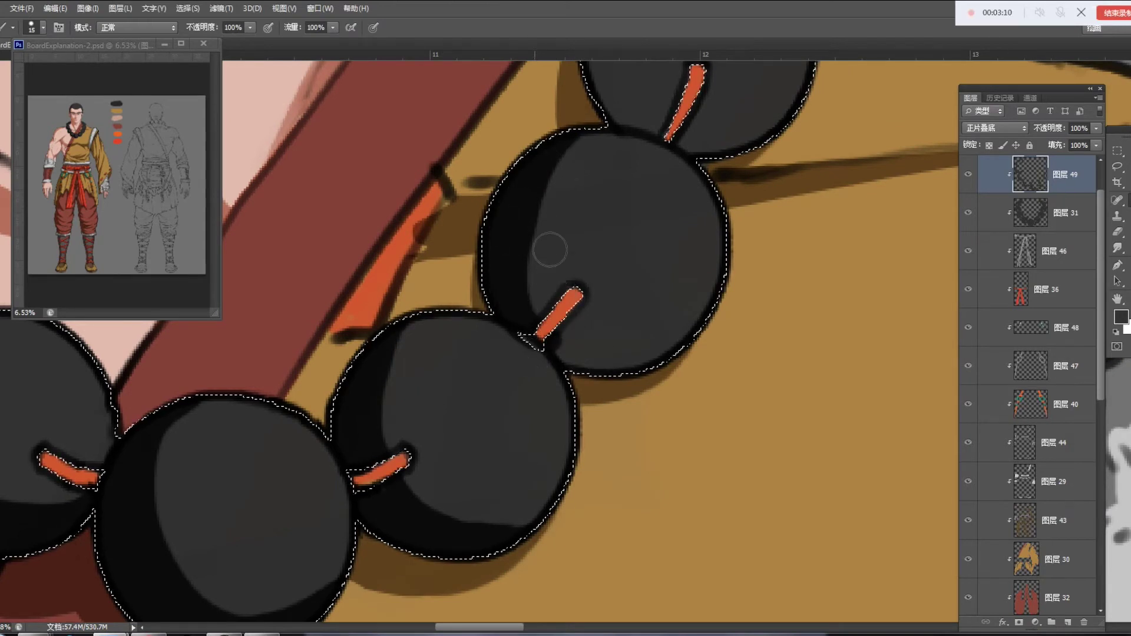
drag(577, 342, 736, 313)
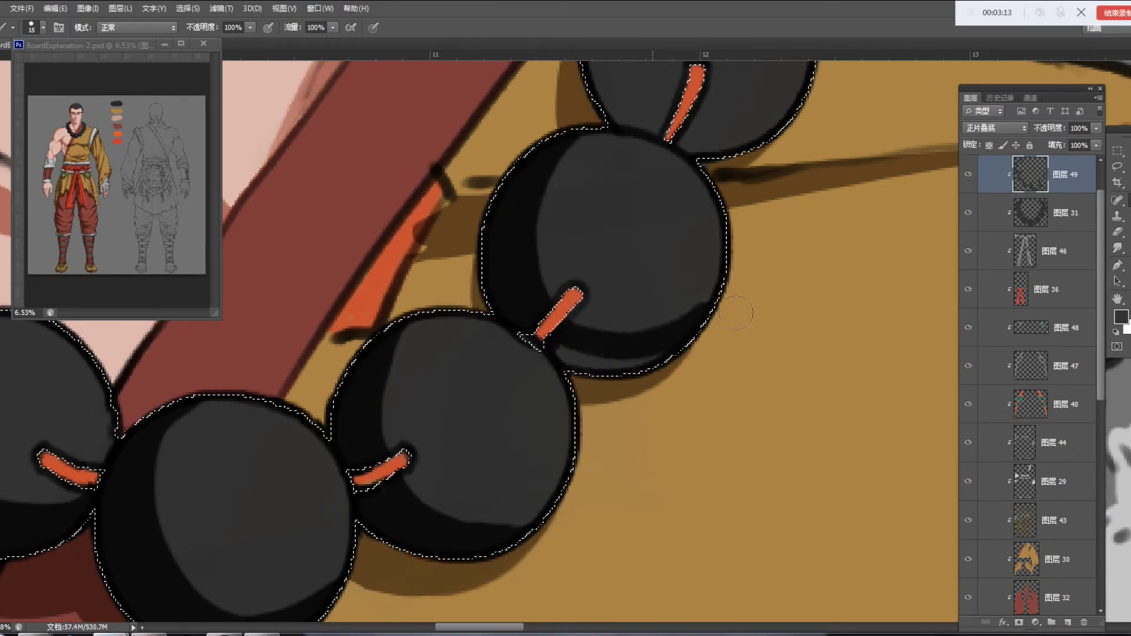
mouse_move(641, 376)
mouse_down()
mouse_move(611, 404)
mouse_move(517, 121)
mouse_move(498, 139)
mouse_move(540, 320)
mouse_up()
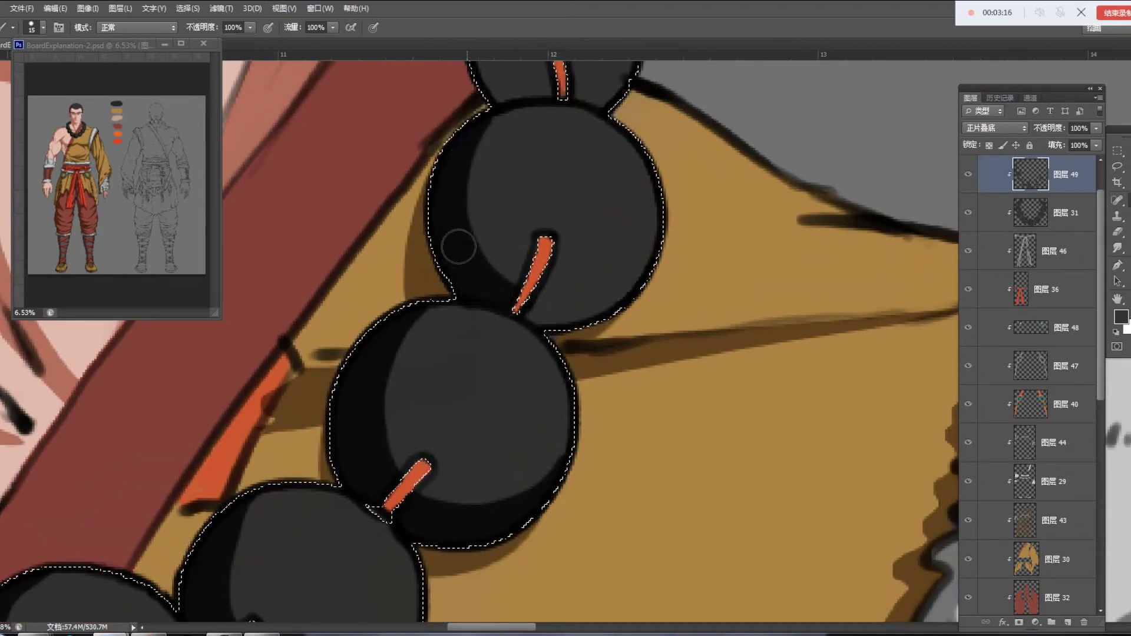
mouse_move(508, 282)
mouse_down()
mouse_move(605, 287)
mouse_move(630, 328)
mouse_up()
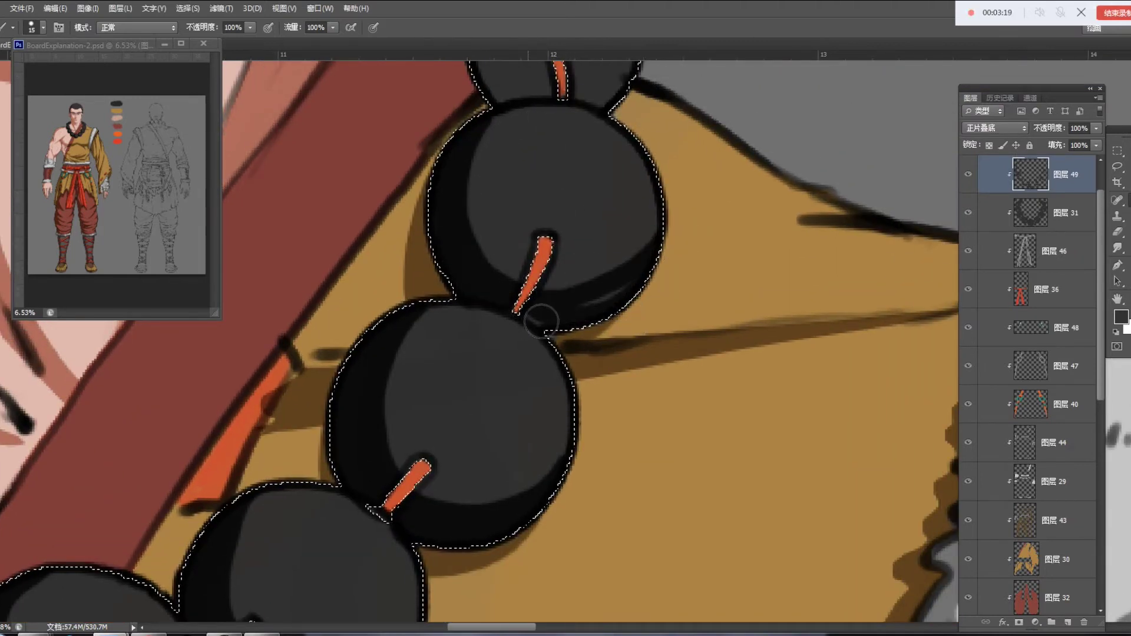
Rotate the canvas and darken where the right beads meet and the small top beads' left sides
mouse_move(541, 321)
mouse_down()
mouse_move(627, 341)
mouse_move(506, 227)
mouse_move(538, 353)
mouse_move(501, 242)
mouse_up()
mouse_move(511, 352)
mouse_down()
mouse_move(561, 362)
mouse_move(634, 348)
mouse_up()
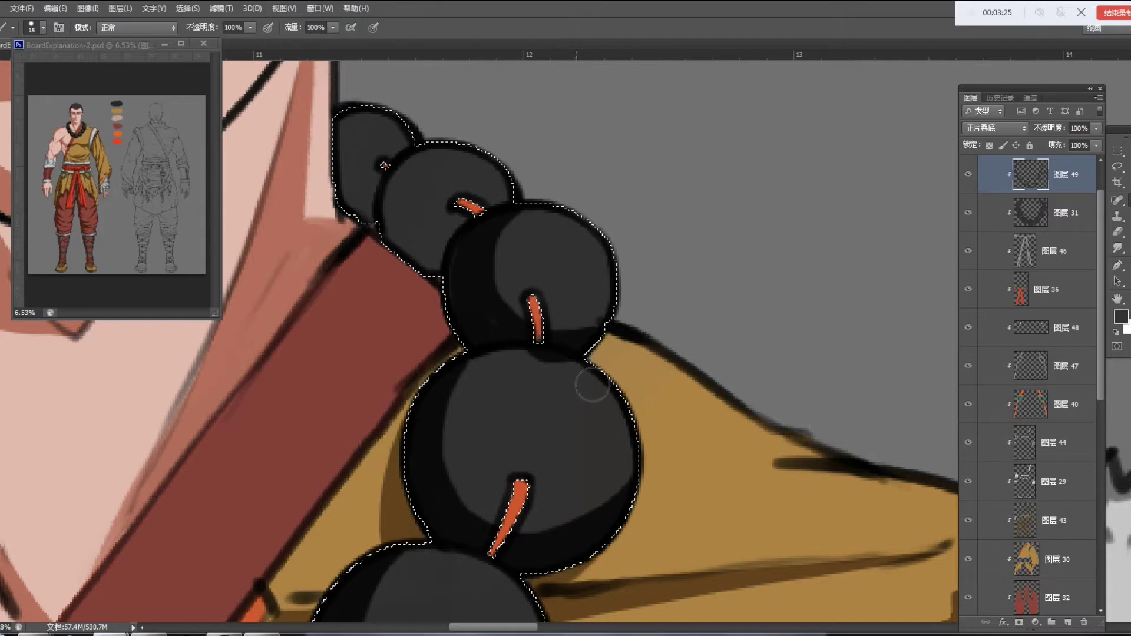
key(e)
key(b)
mouse_move(450, 160)
mouse_down()
mouse_move(454, 285)
mouse_move(422, 193)
mouse_up()
mouse_move(368, 139)
mouse_down()
mouse_move(360, 177)
mouse_move(383, 239)
mouse_up()
scroll(670, 252, down, 2)
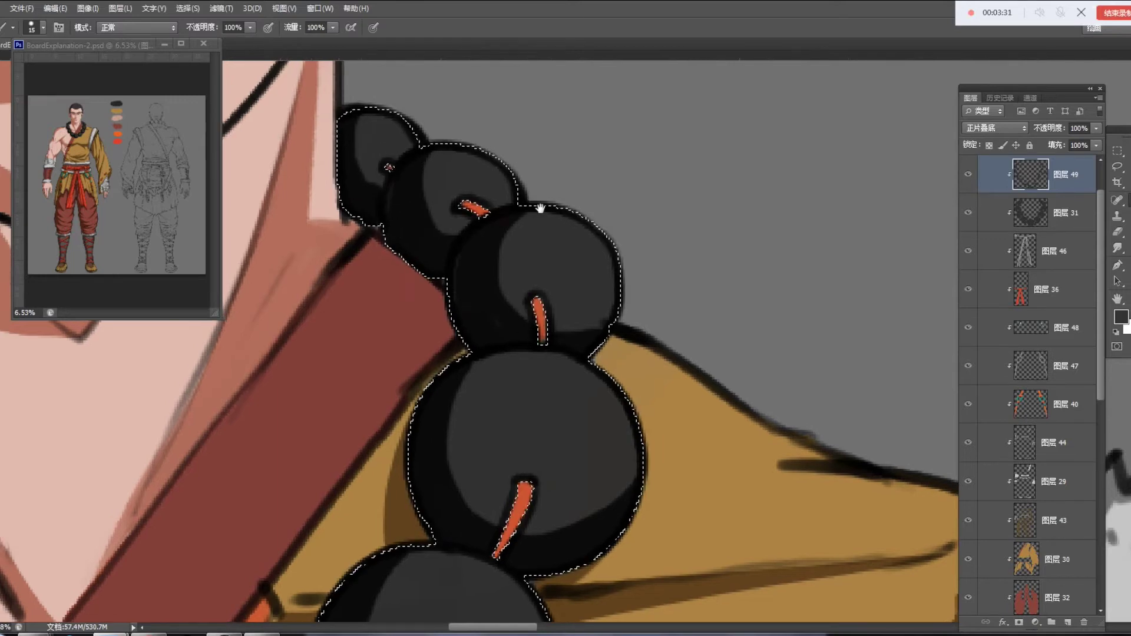
scroll(670, 251, down, 2)
scroll(669, 251, down, 2)
scroll(669, 252, down, 2)
scroll(571, 327, up, 2)
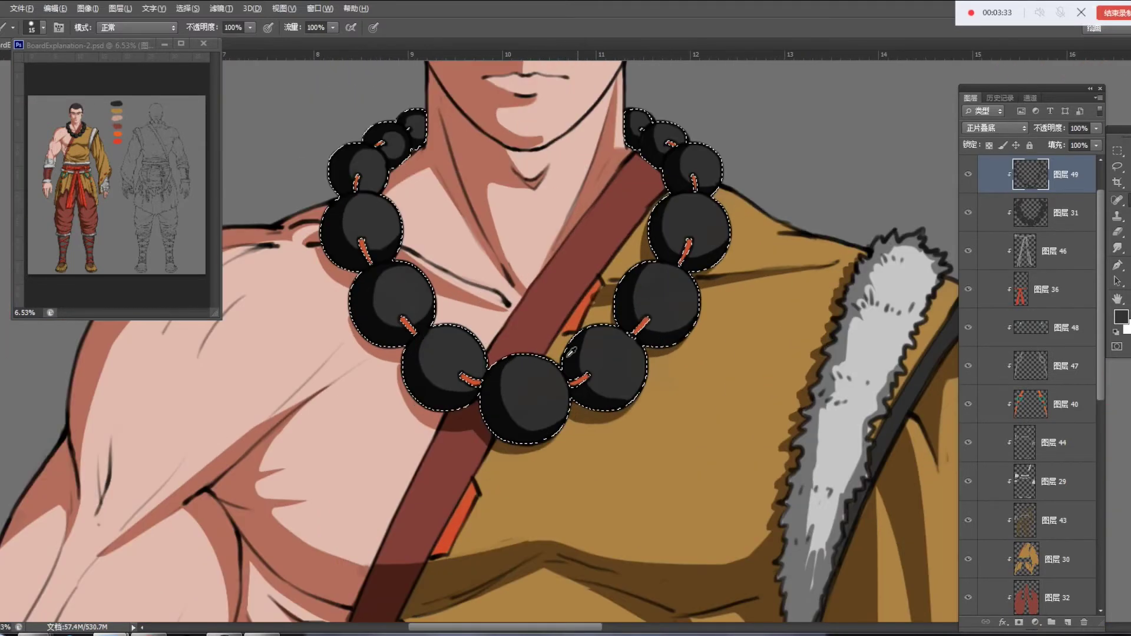
scroll(572, 327, up, 2)
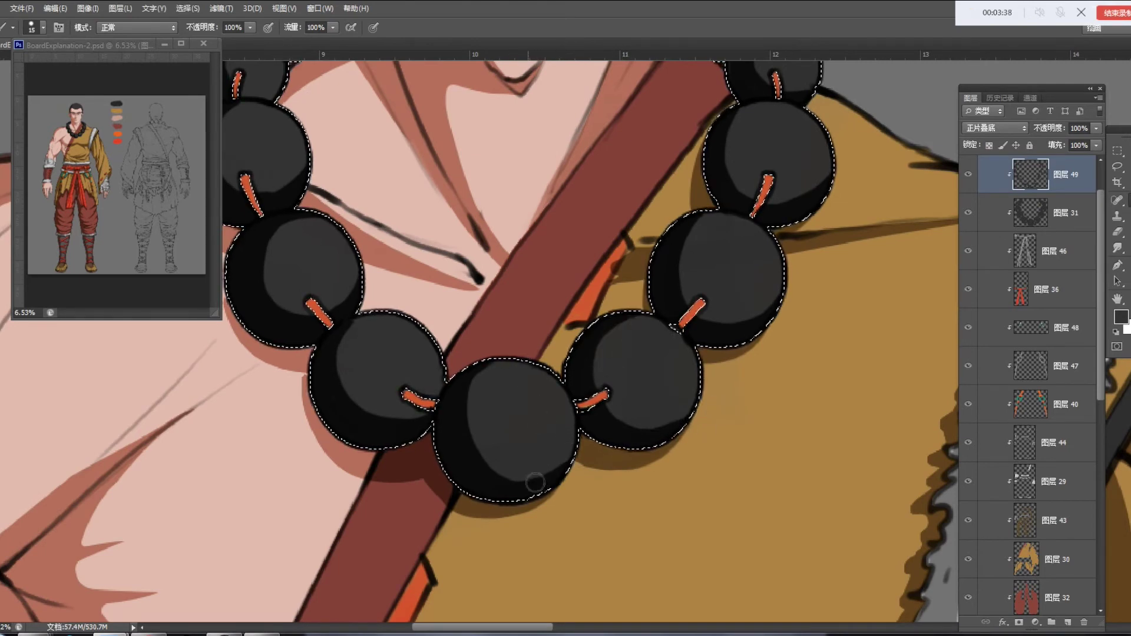
key(e)
key(b)
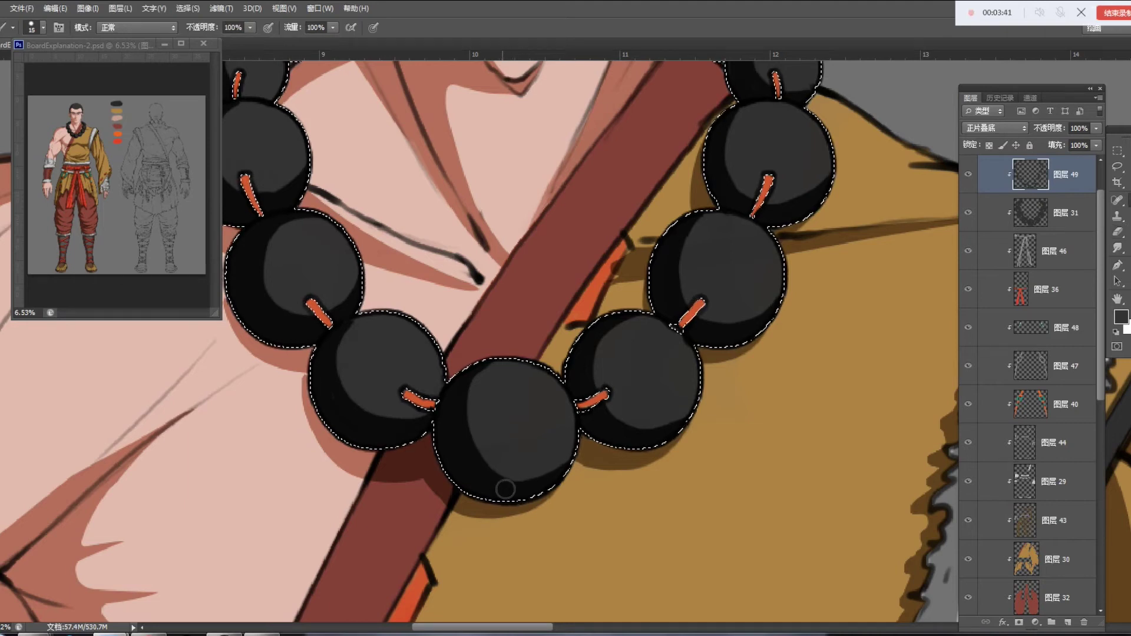
key(e)
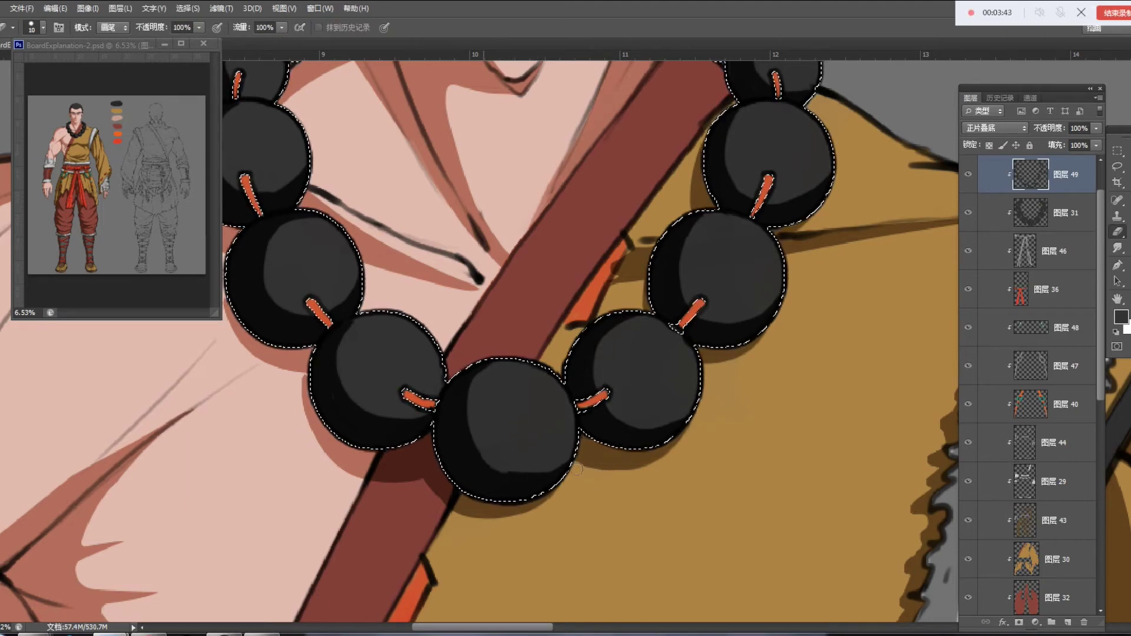
key(b)
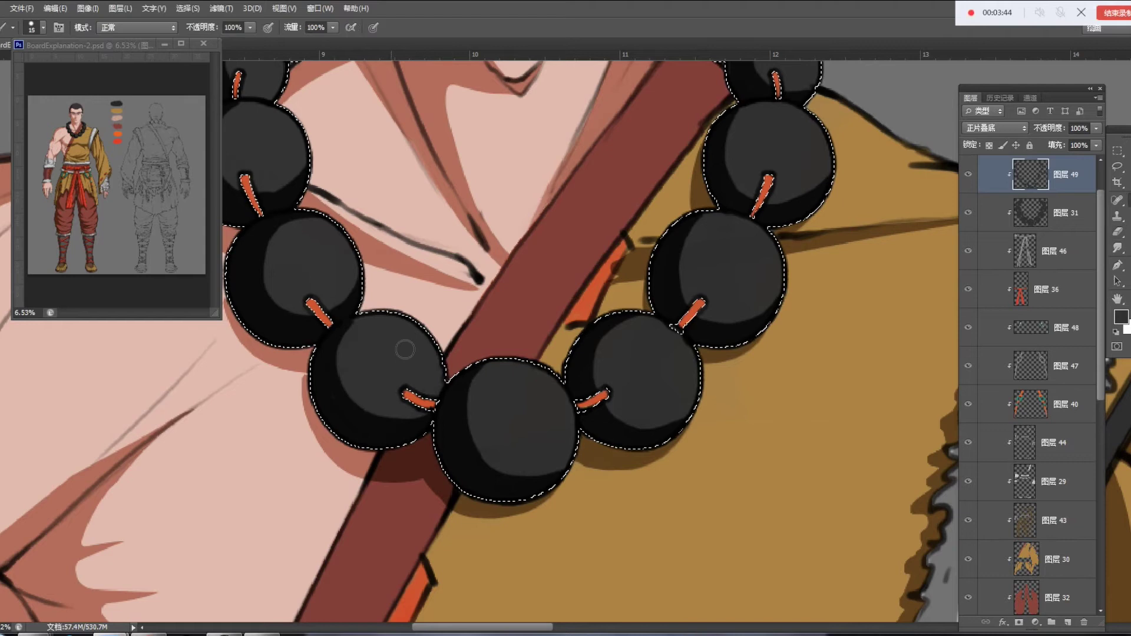
scroll(525, 323, left, 2)
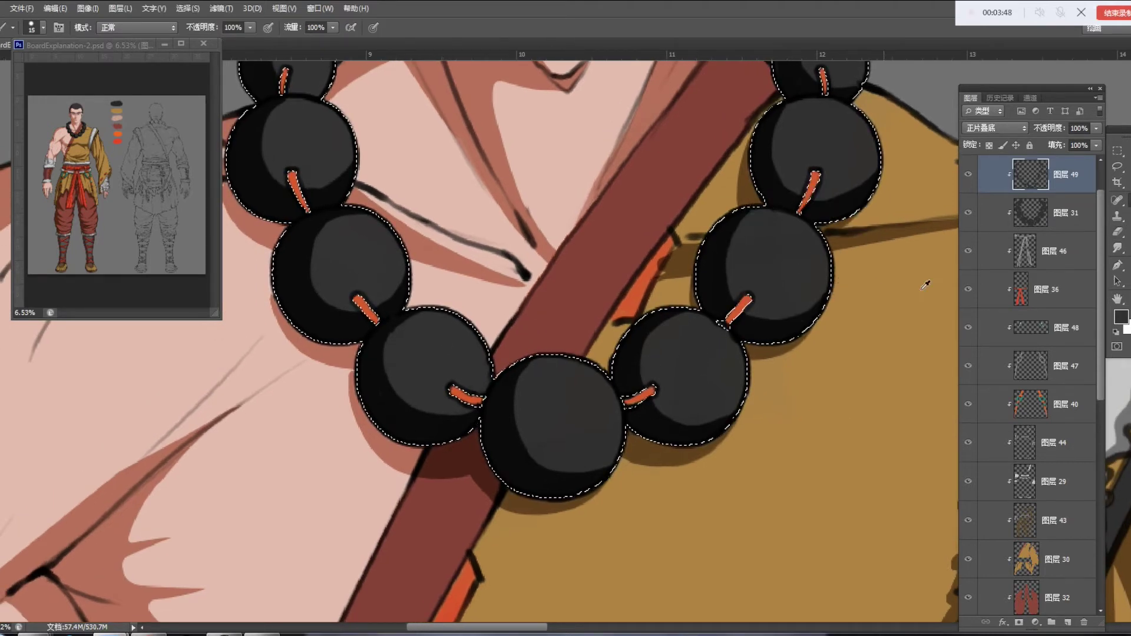
Add a new layer clipped to the bead shading and choose a lighter grey
click(1069, 623)
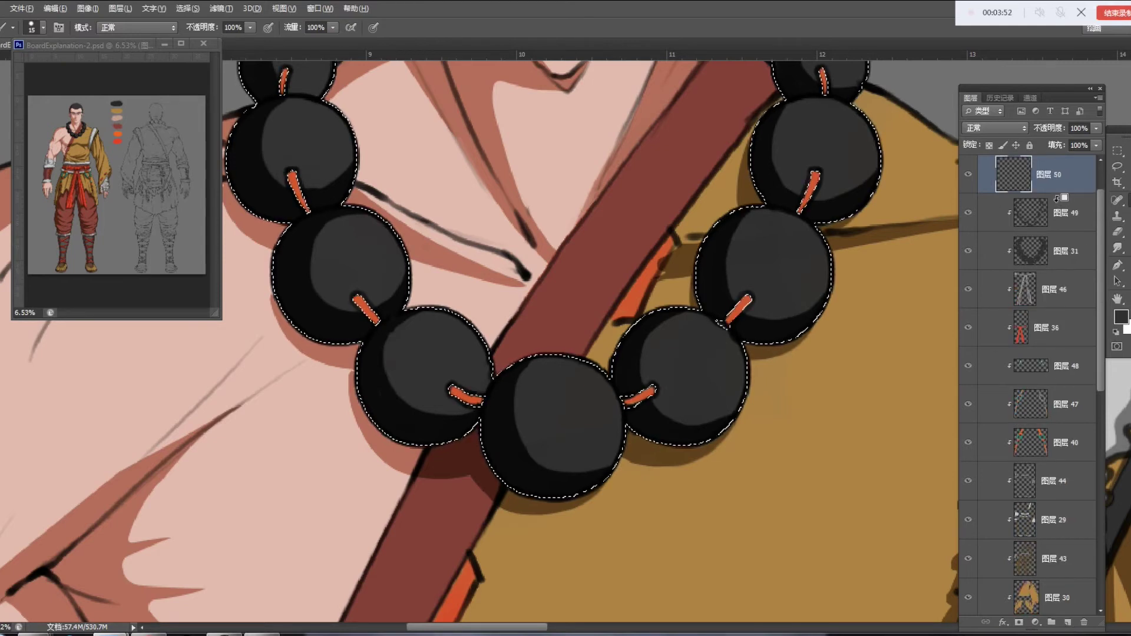
alt+click(1057, 199)
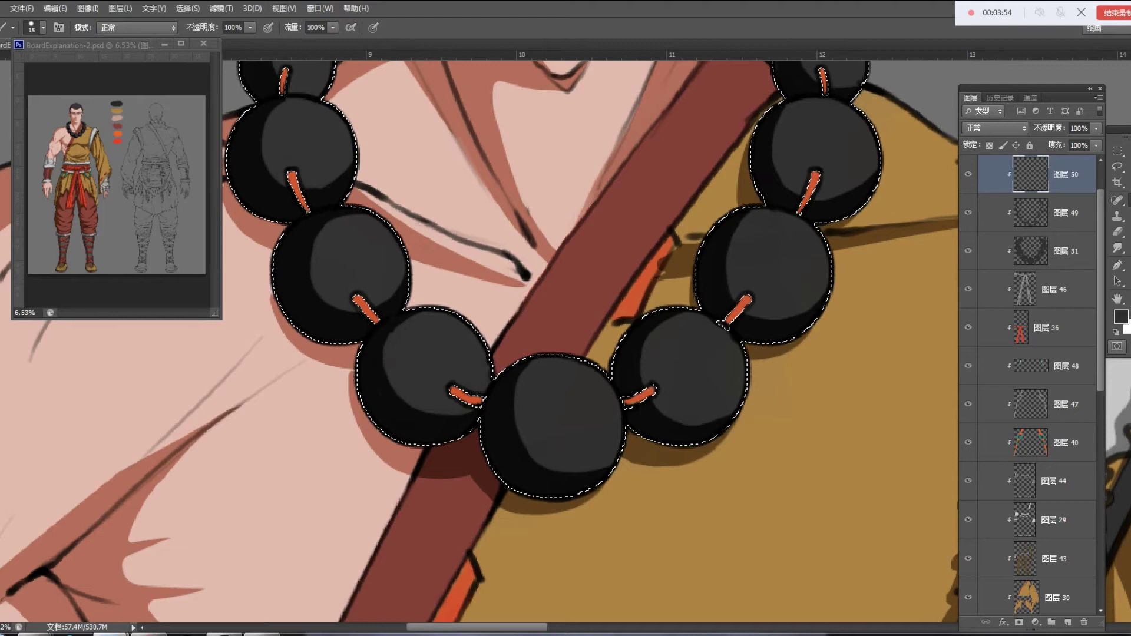
click(1119, 319)
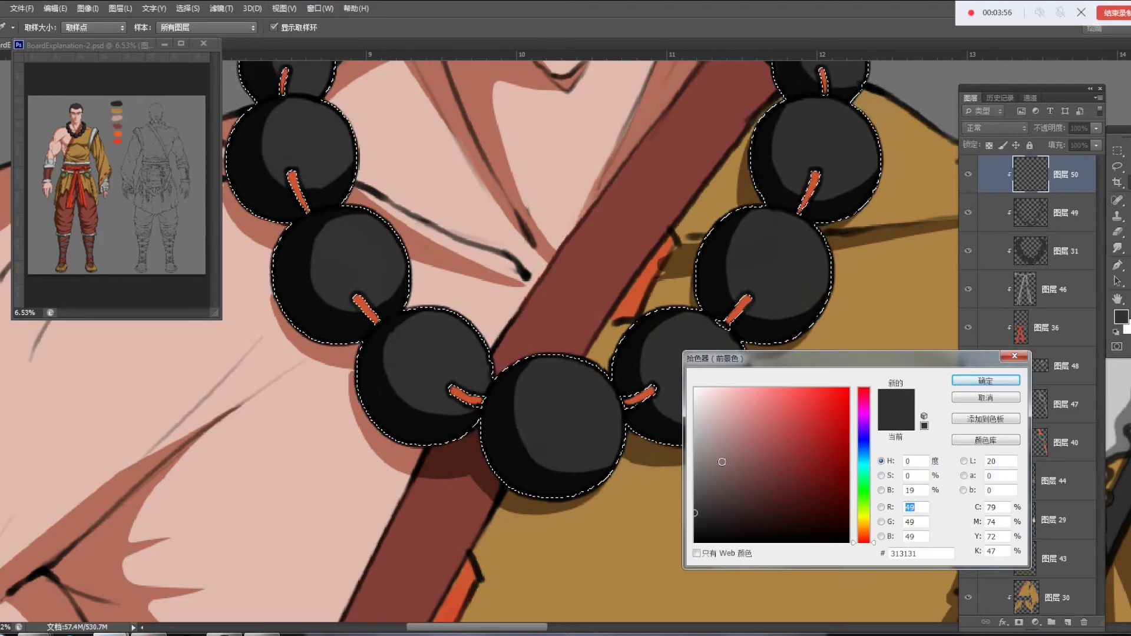
click(708, 459)
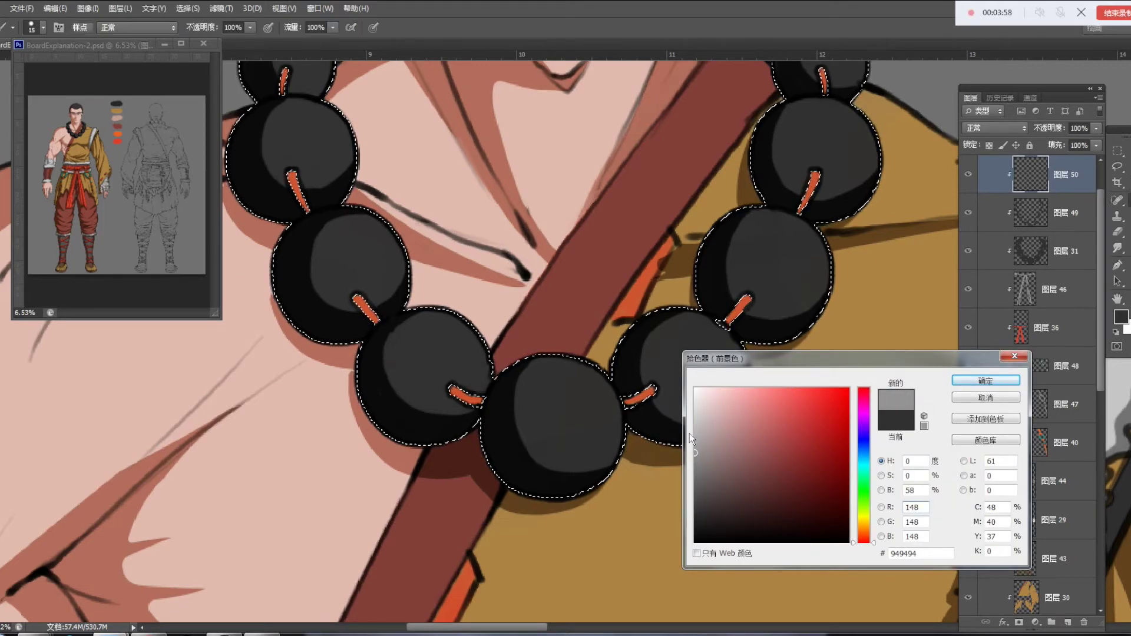
key(Return)
Try a large light grey highlight on the central bead, then undo it
key(bracketright)
key(bracketright)
key(bracketright)
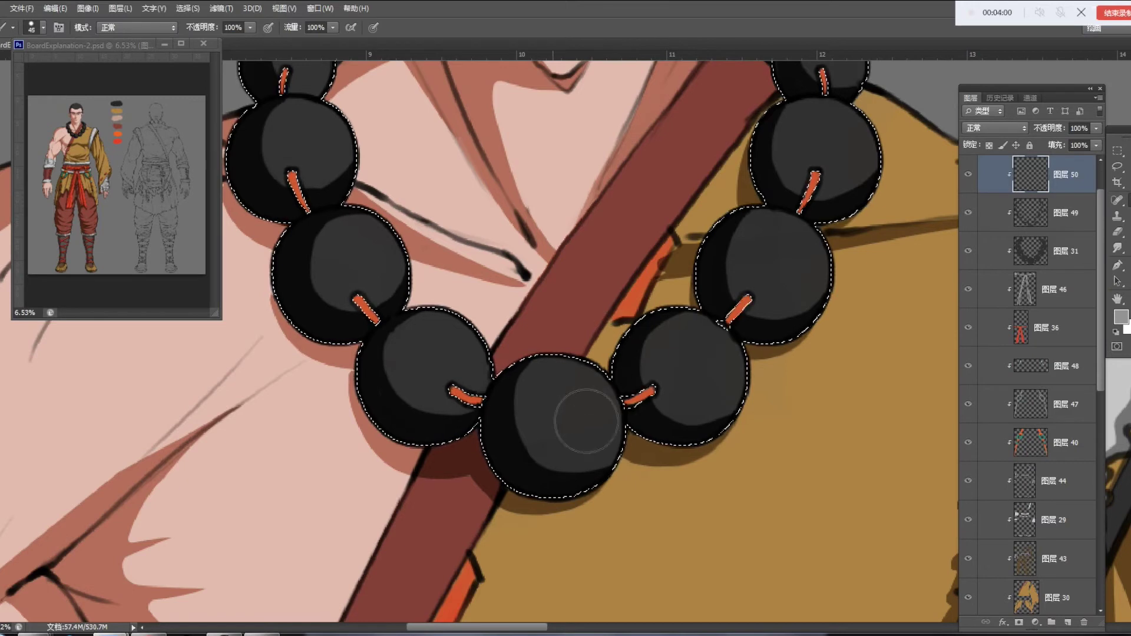
drag(550, 391, 606, 454)
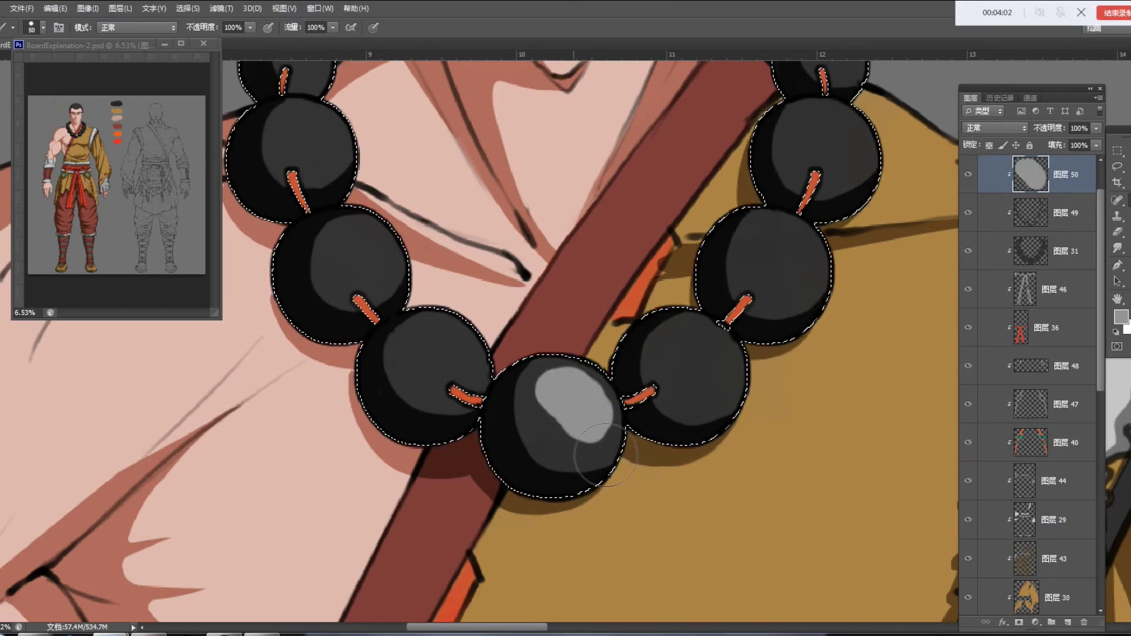
scroll(606, 458, down, 3)
scroll(606, 458, down, 2)
scroll(613, 436, down, 1)
scroll(620, 414, up, 2)
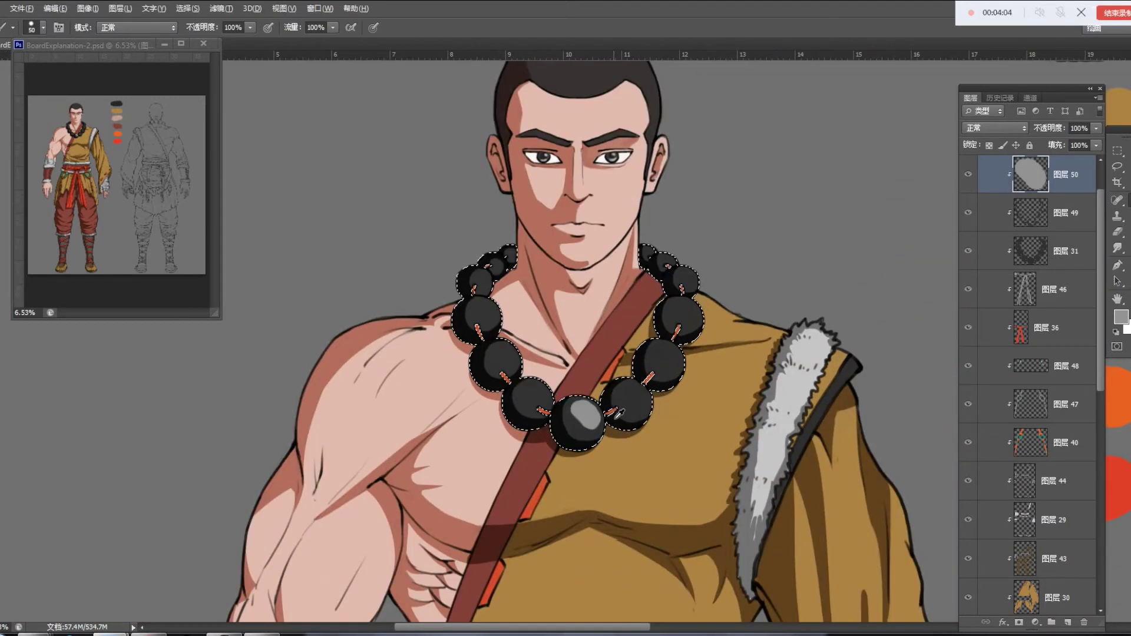
scroll(618, 414, up, 1)
key(ctrl+z)
scroll(606, 377, up, 2)
Adjust the brush and paint a soft grey highlight on the central bead
right_click(595, 347)
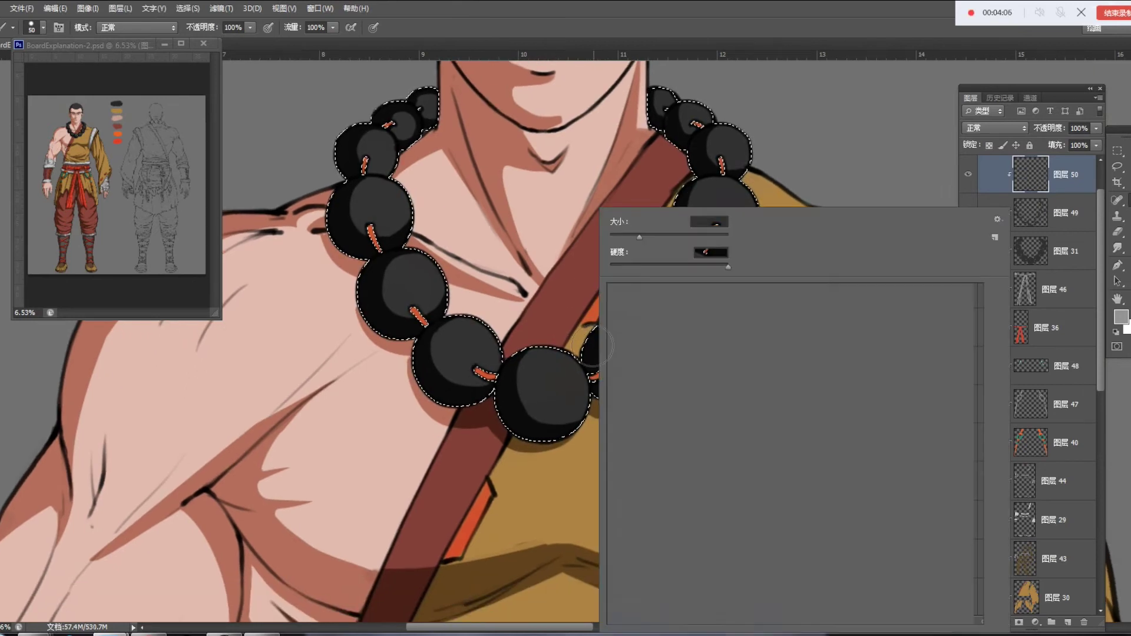
key(Escape)
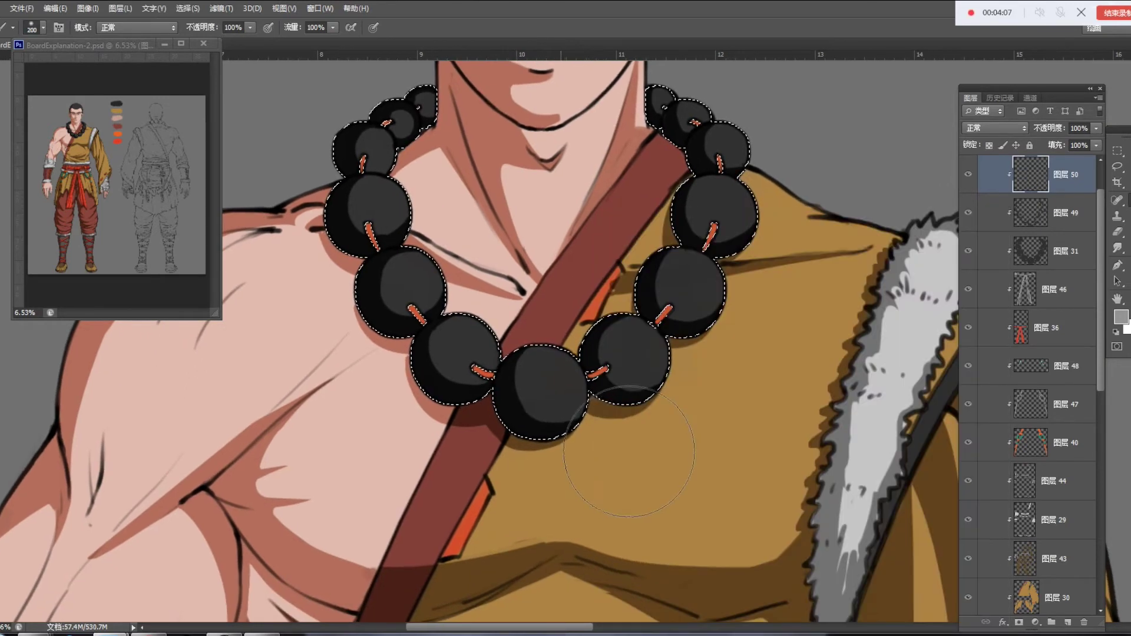
key(bracketright)
drag(567, 397, 596, 401)
Brush soft grey highlights onto the right, upper-right, left and upper-left beads
key(bracketleft)
drag(661, 361, 666, 354)
drag(700, 284, 687, 274)
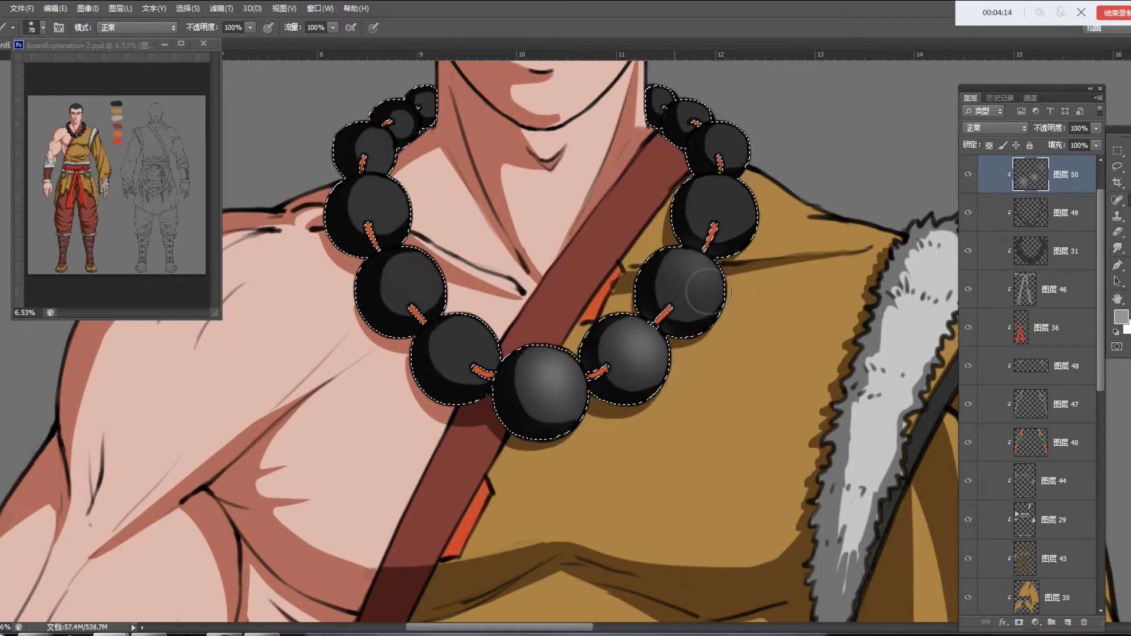
drag(727, 213, 704, 204)
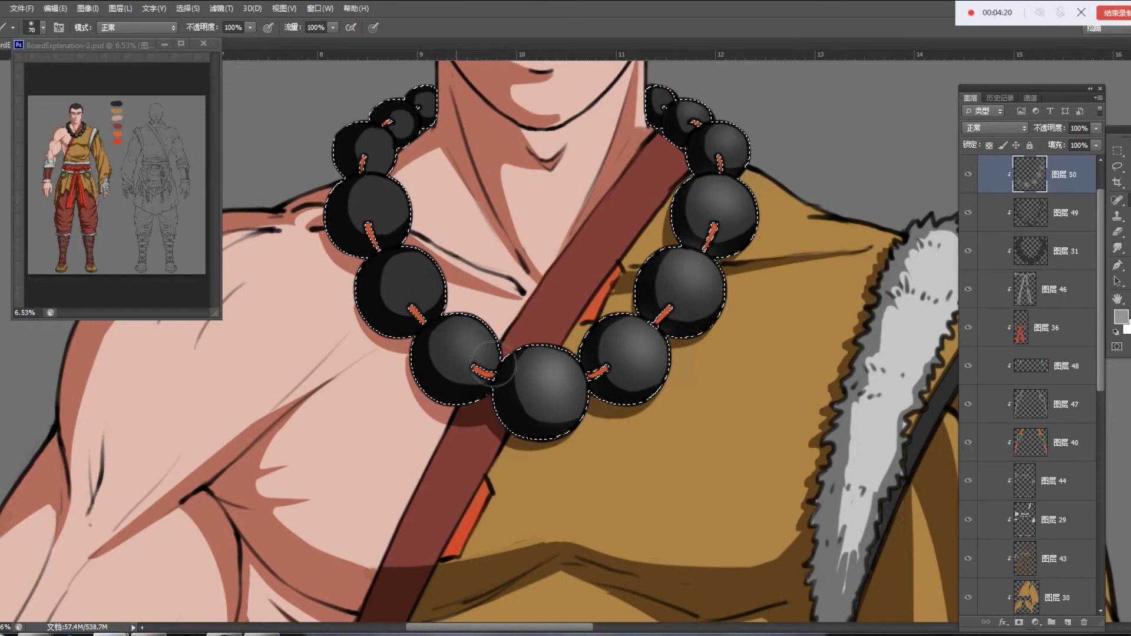
drag(428, 289, 414, 273)
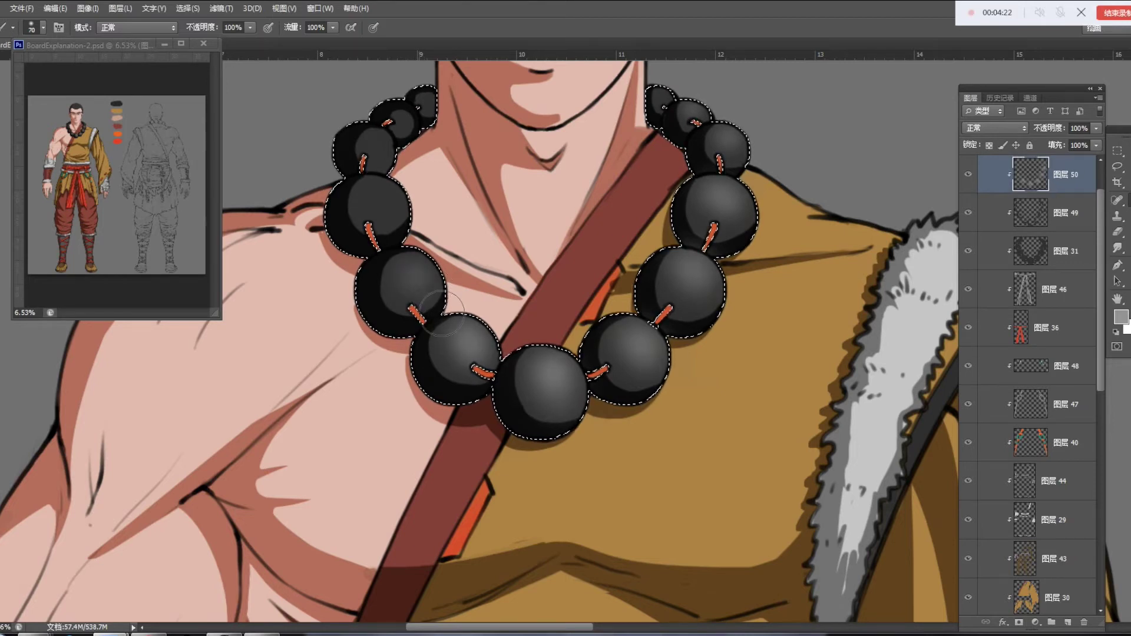
drag(403, 211, 405, 233)
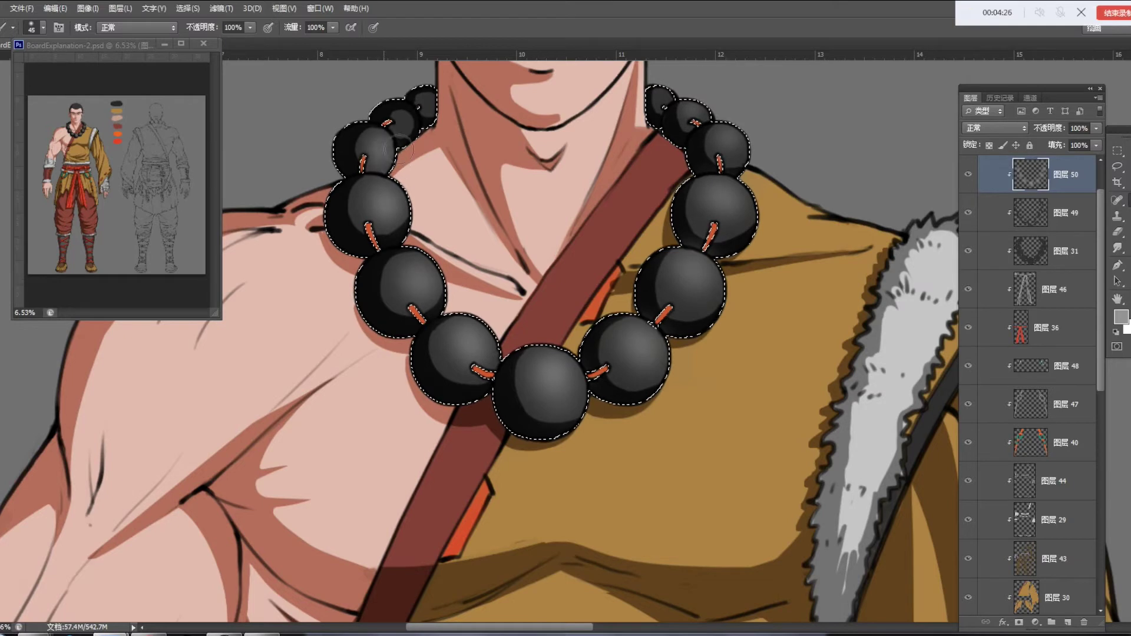
Switch to the 19 px brush and set the foreground colour to white
right_click(586, 303)
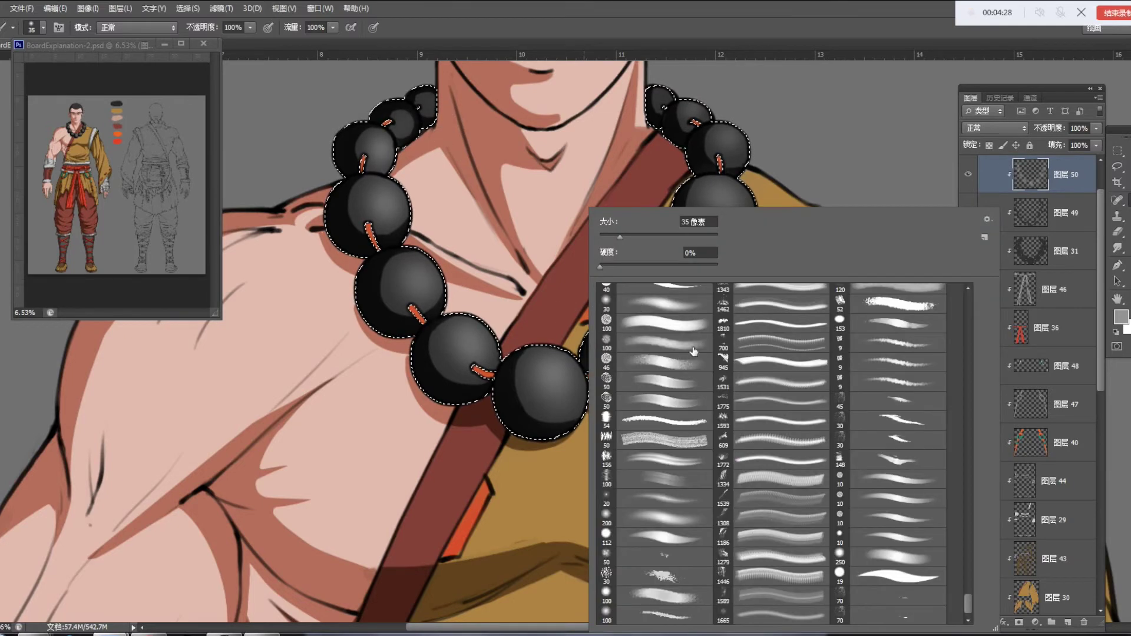
double_click(875, 582)
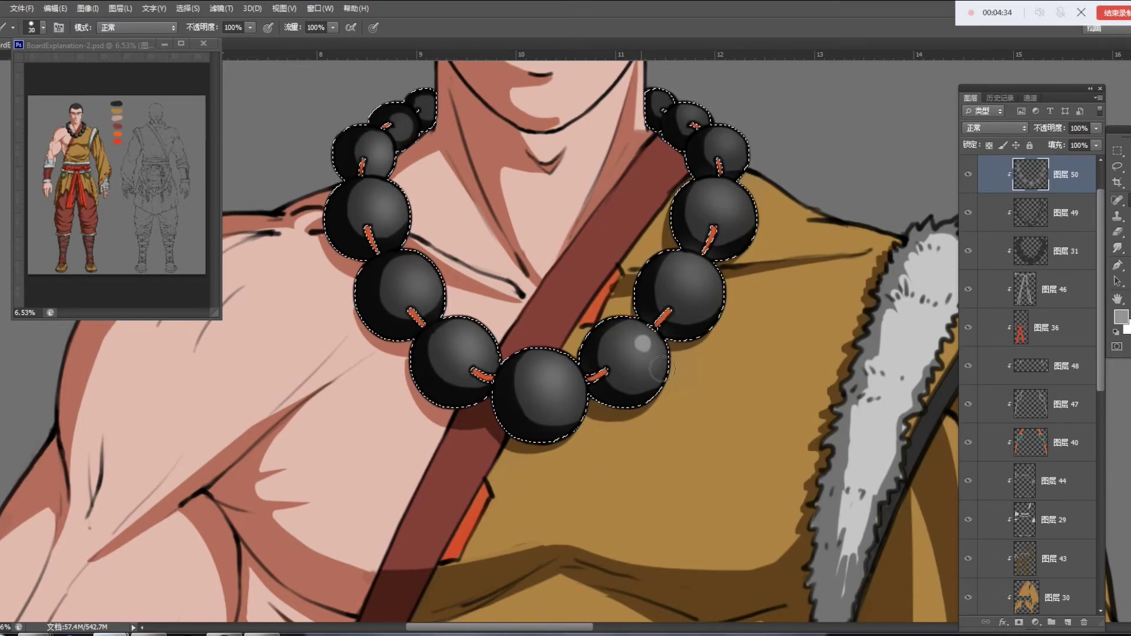
click(1121, 318)
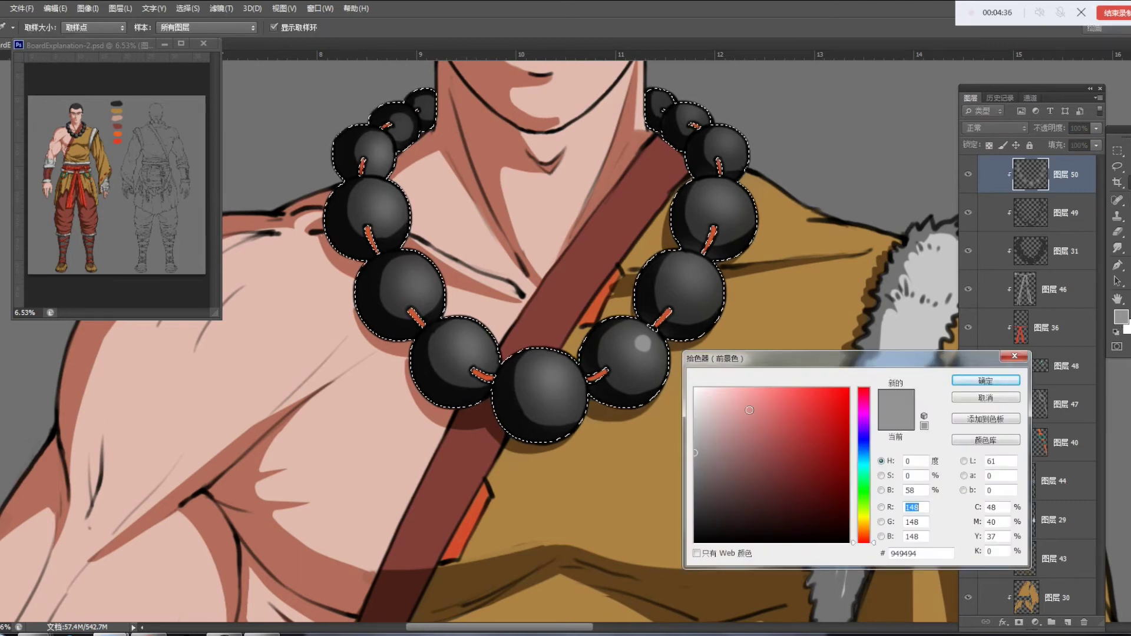
click(972, 379)
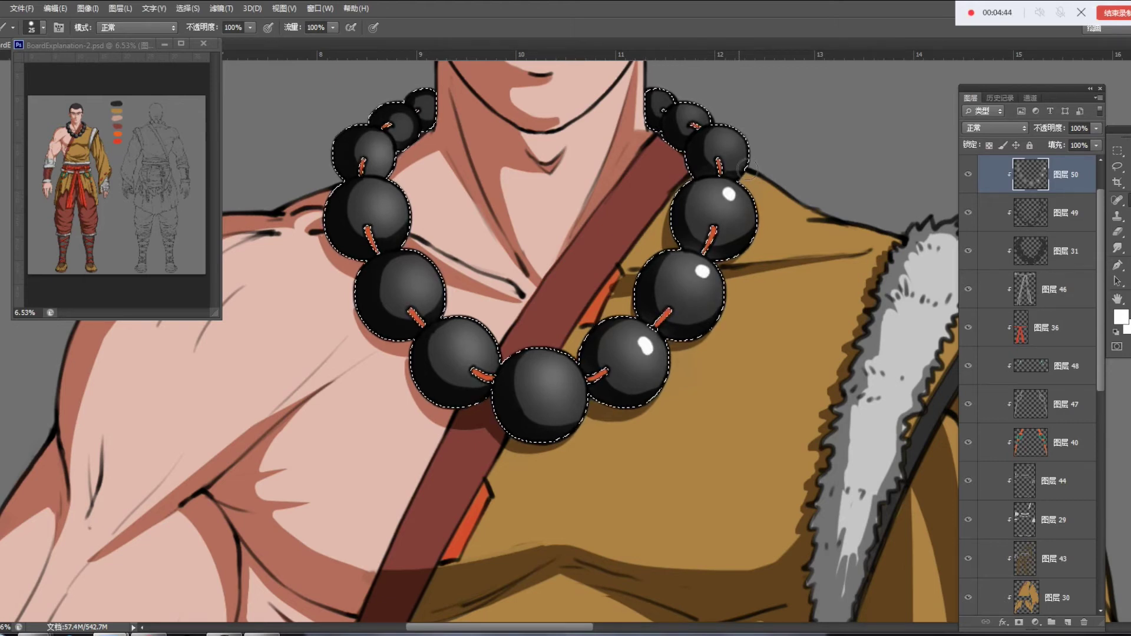
Add white glints to the centre, left-centre and upper beads
click(562, 380)
click(473, 346)
click(423, 285)
click(390, 206)
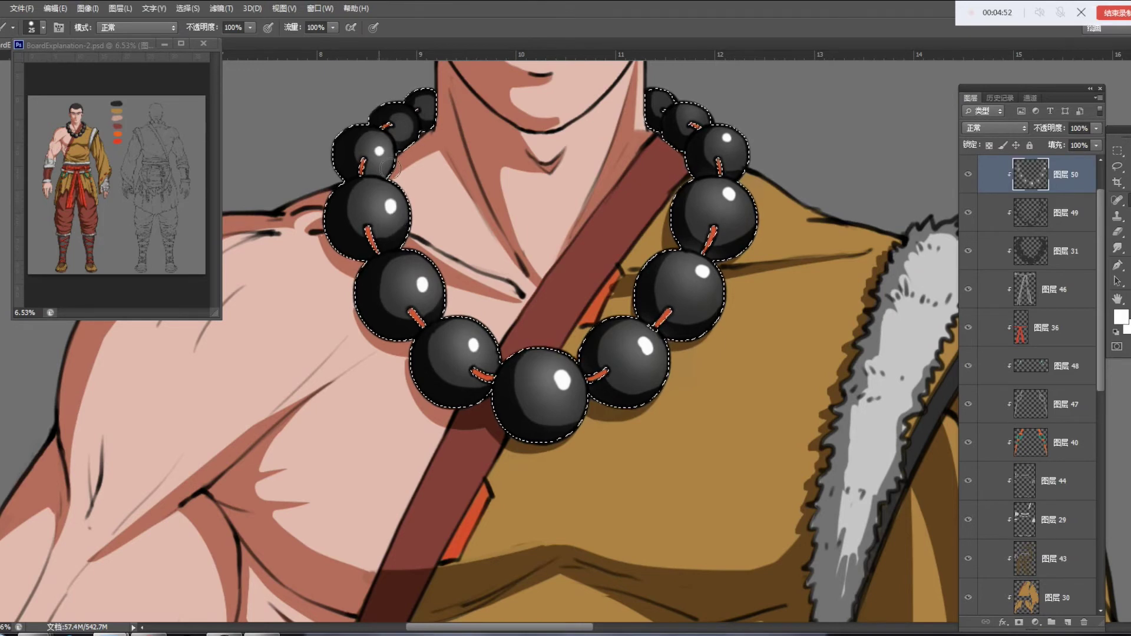
scroll(381, 170, down, 4)
scroll(443, 197, up, 2)
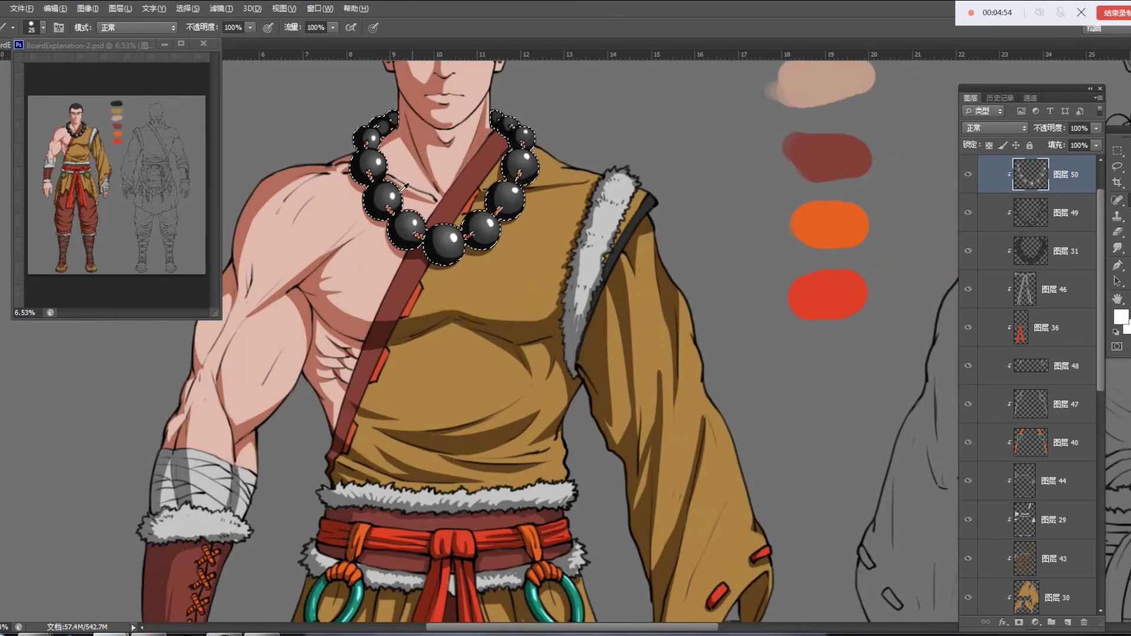
scroll(443, 197, up, 3)
Shrink the brush and dot small white highlights on more beads
key(bracketleft)
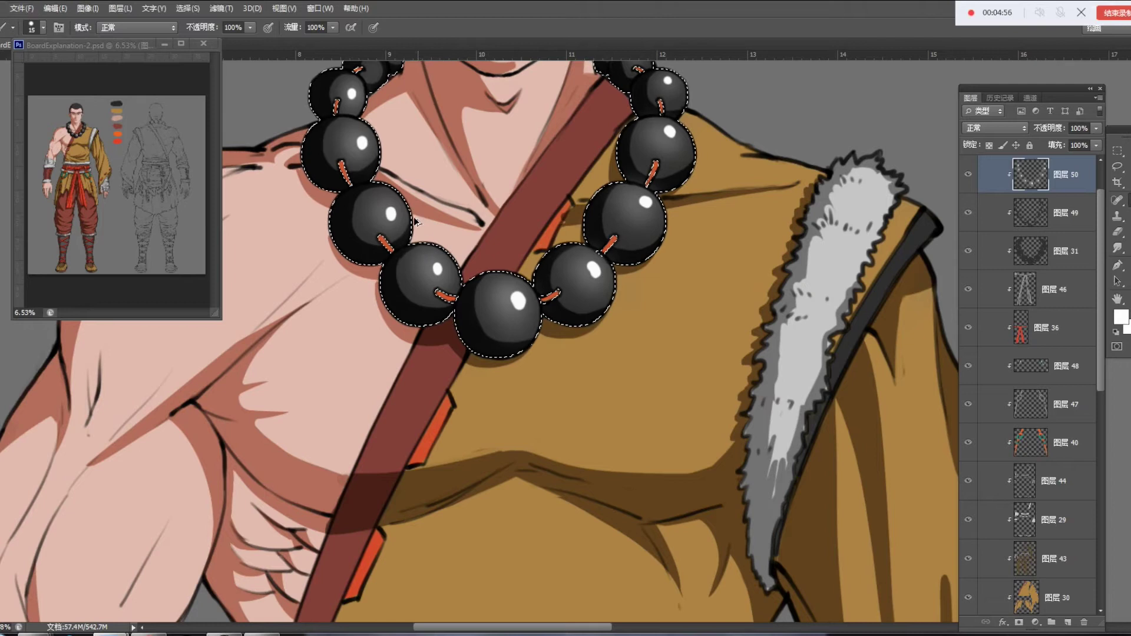
click(440, 268)
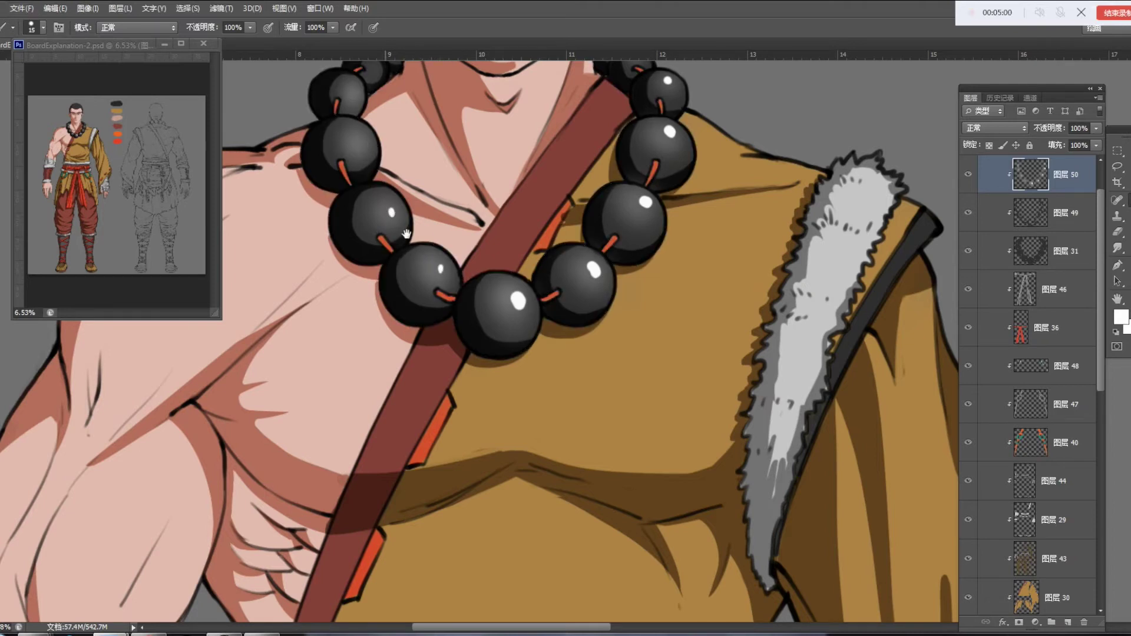
drag(398, 218, 453, 296)
click(494, 345)
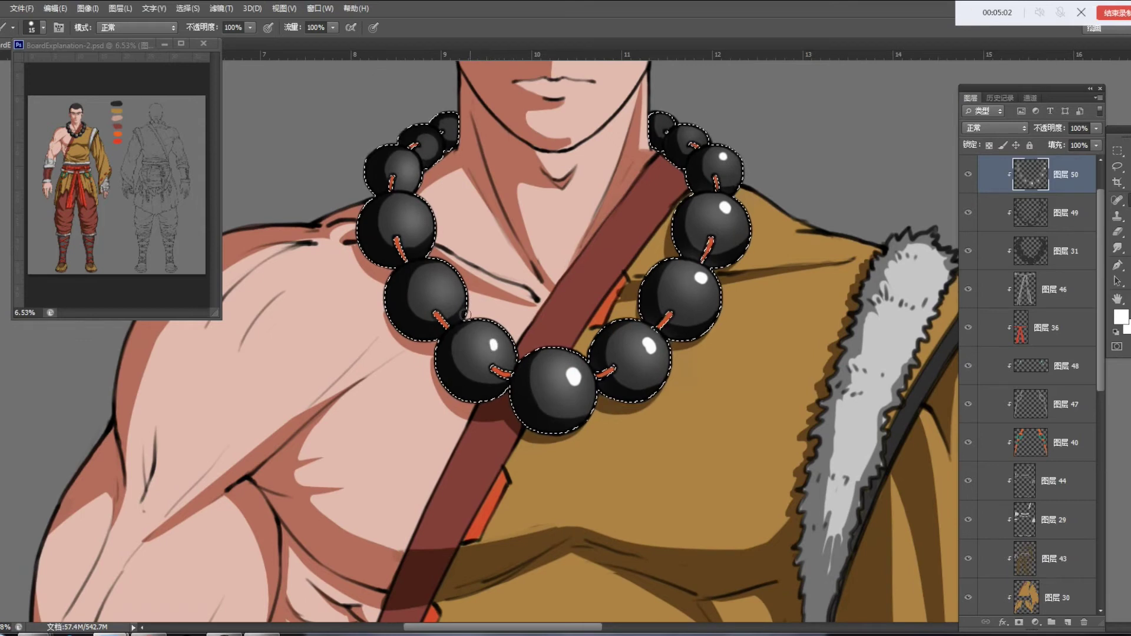
click(445, 288)
click(420, 219)
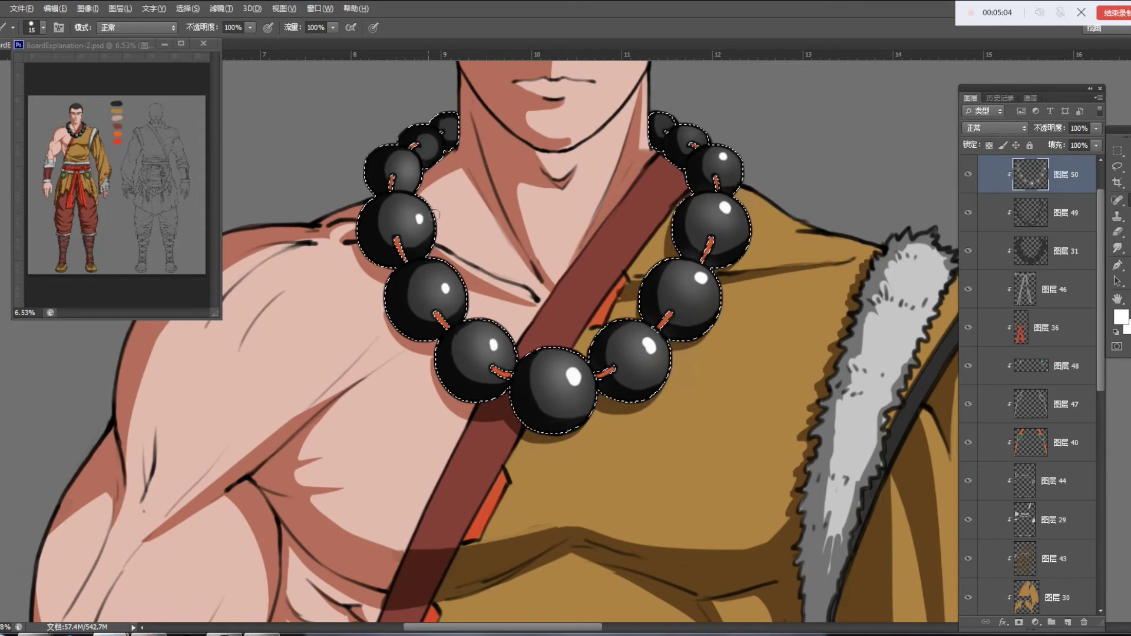
scroll(435, 215, down, 4)
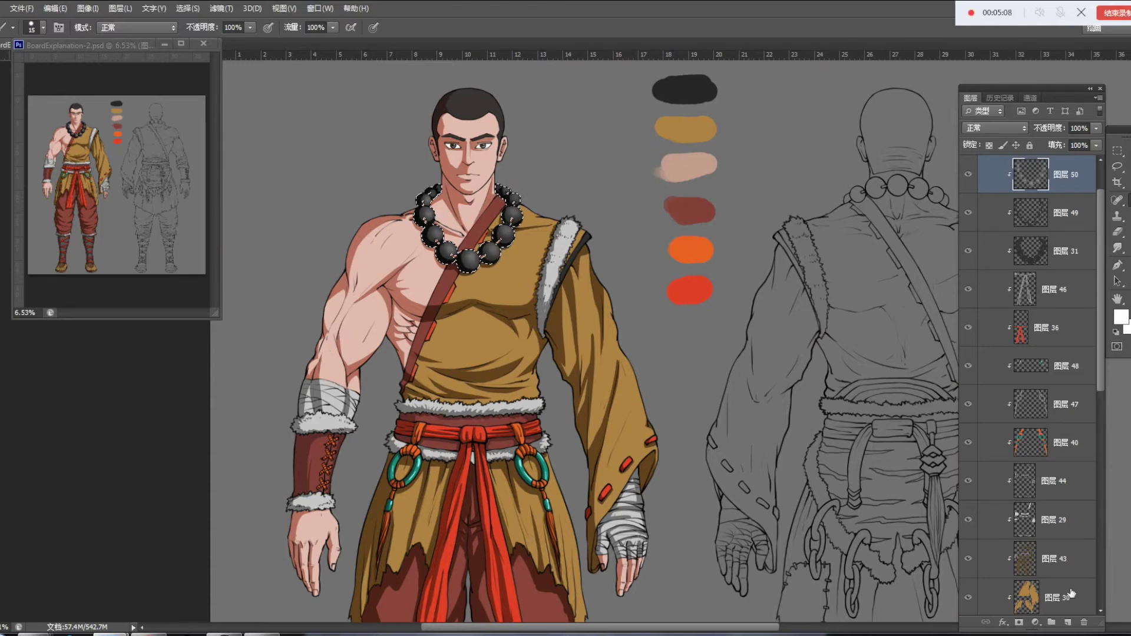
Add a new layer and paint white highlights on the central and right beads at size 30
click(1068, 622)
scroll(411, 238, up, 2)
scroll(410, 238, up, 2)
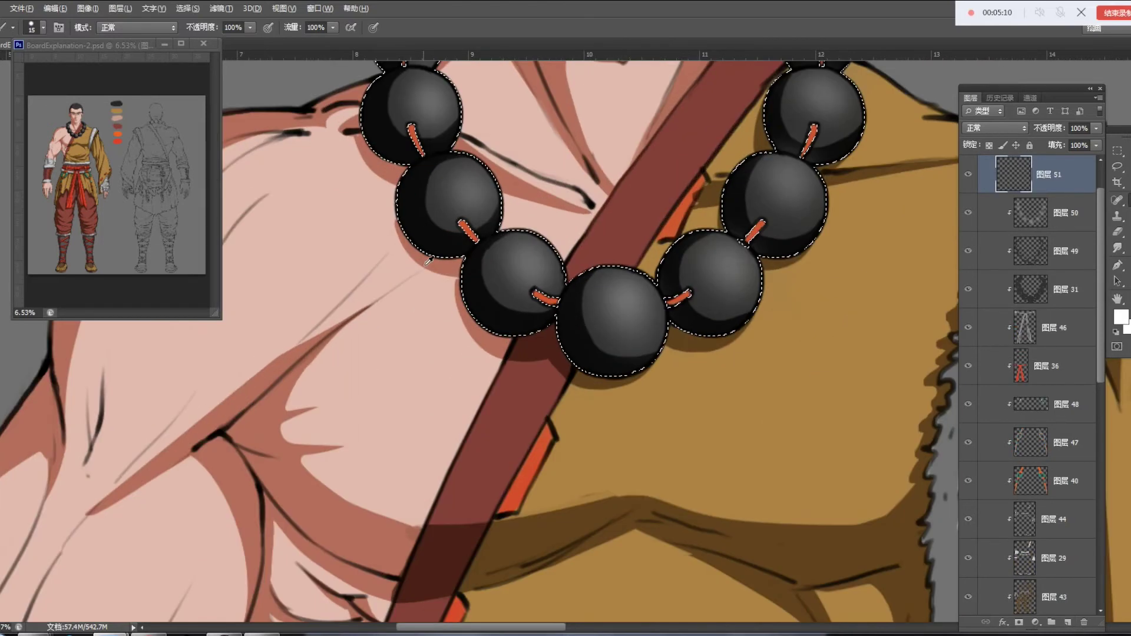
drag(634, 303, 640, 316)
key(bracketright)
key(bracketright)
key(bracketright)
key(ctrl+z)
drag(631, 300, 638, 319)
click(734, 263)
key(ctrl+z)
drag(733, 261, 734, 269)
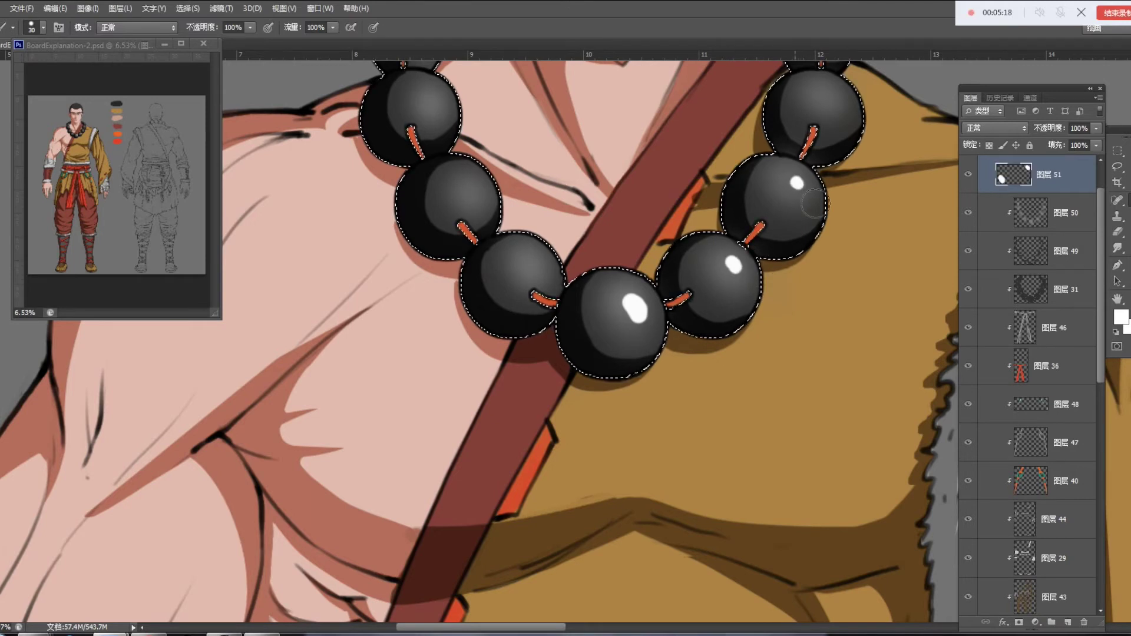
Add a white highlight dot to the upper-right bead
drag(812, 203, 759, 285)
click(779, 178)
drag(795, 198, 802, 278)
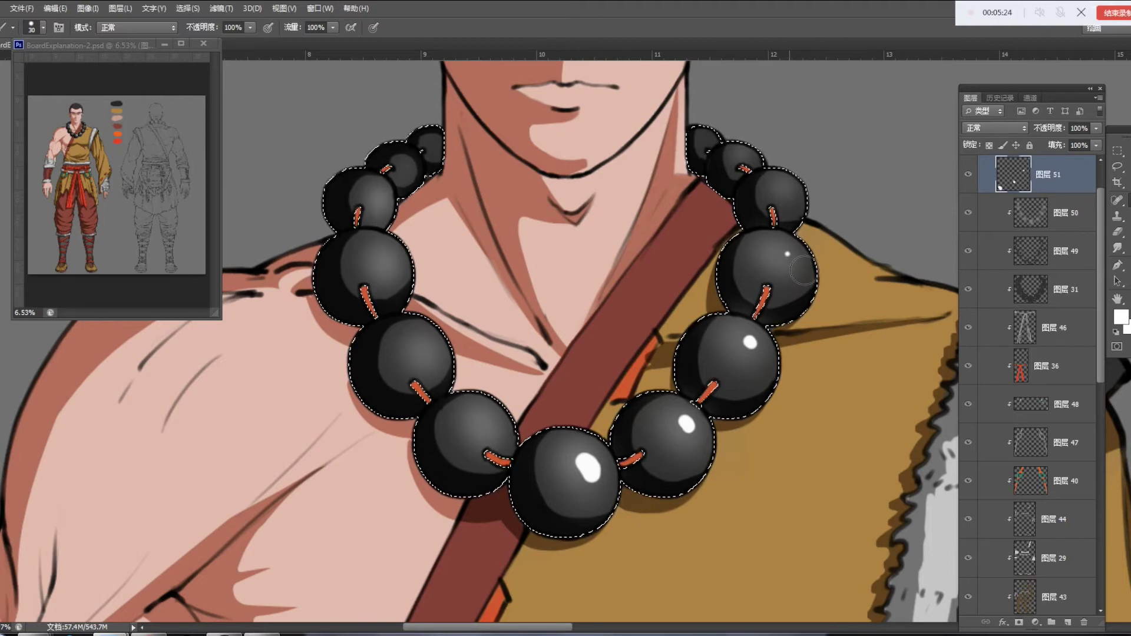
click(789, 188)
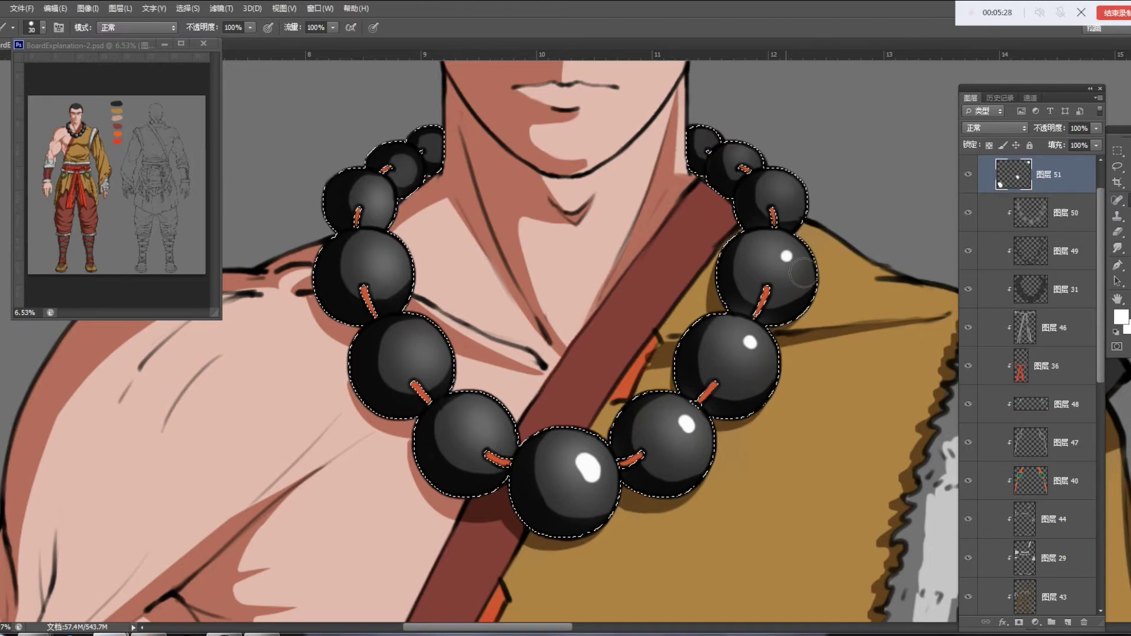
Highlight the left-side beads with a brush shrinking to 20 then 15, then deselect
key(bracketleft)
click(489, 425)
key(bracketleft)
click(427, 352)
key(bracketleft)
click(390, 263)
click(380, 199)
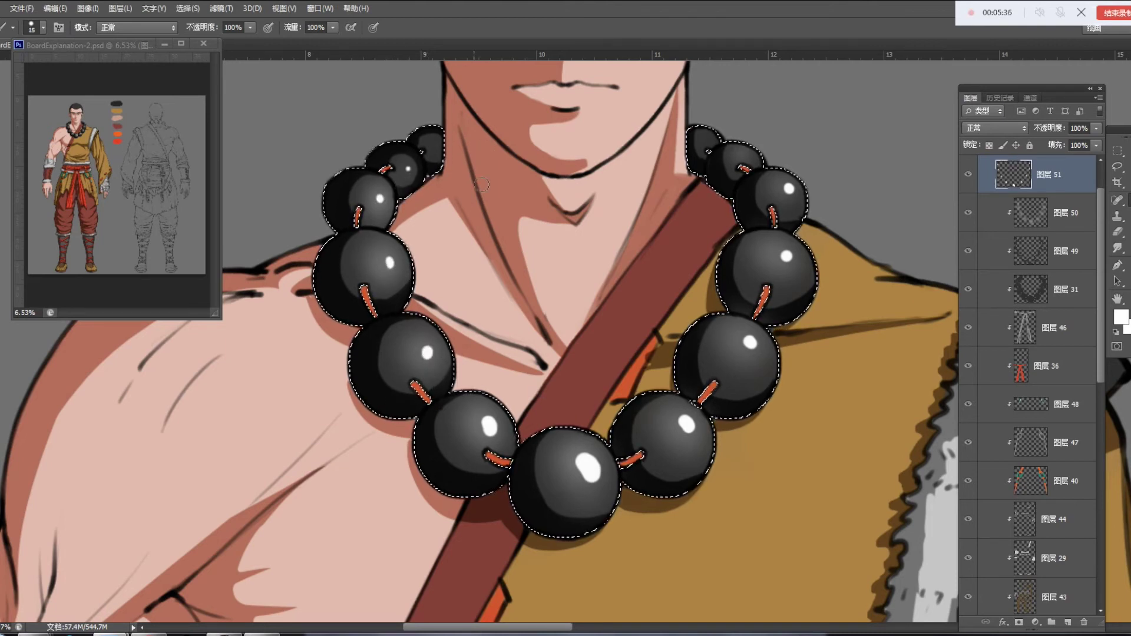
scroll(479, 182, down, 2)
key(ctrl+d)
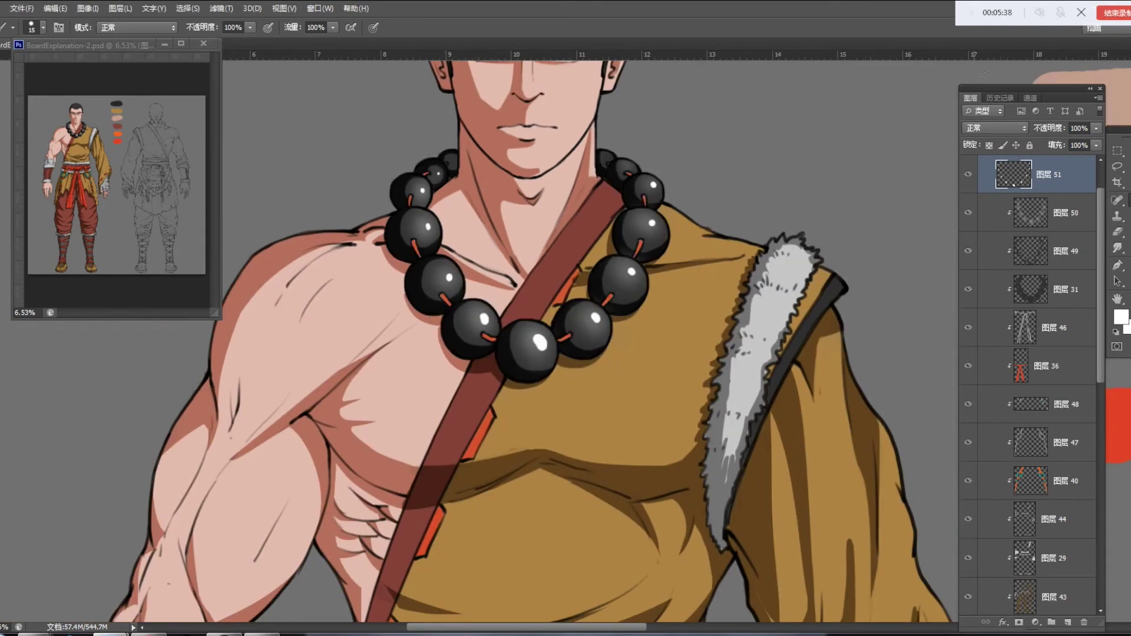
Try lower opacity and fill values on layer 51, keeping it at 100%
drag(1097, 128, 1087, 150)
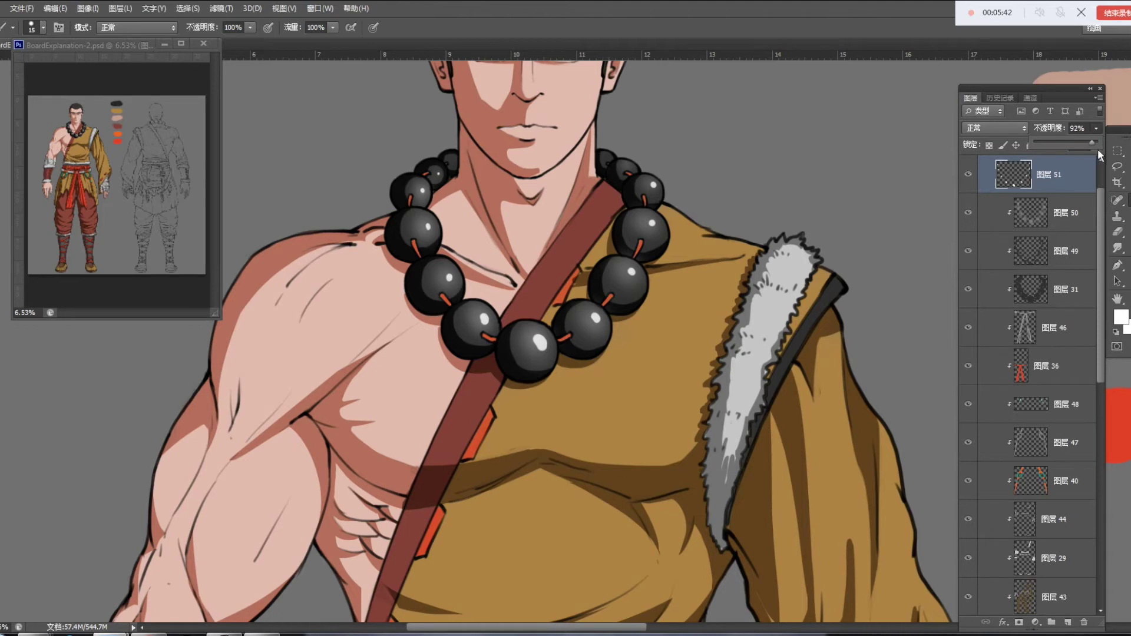
drag(1097, 149, 1098, 149)
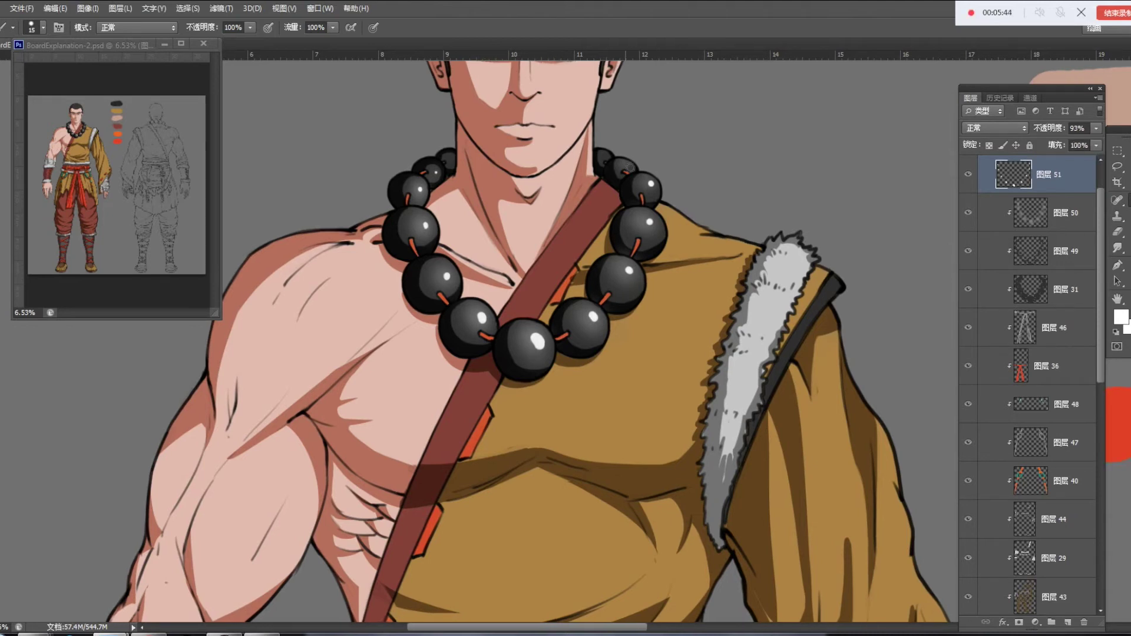
click(1096, 146)
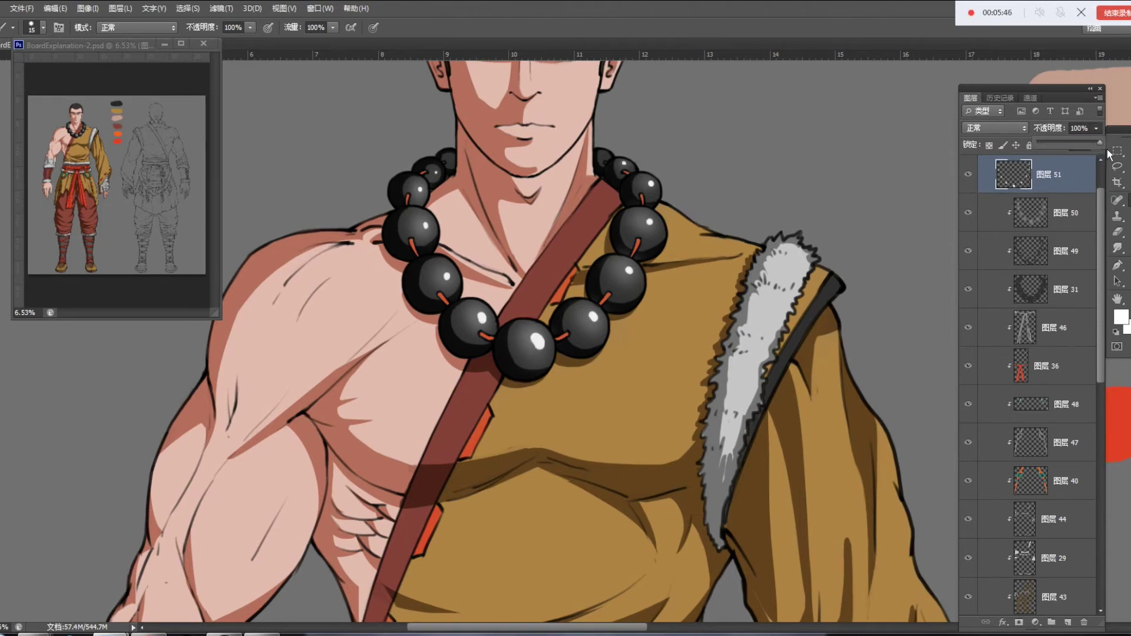
Switch to the Eraser with a 200 px brush preset
key(e)
right_click(638, 315)
double_click(727, 530)
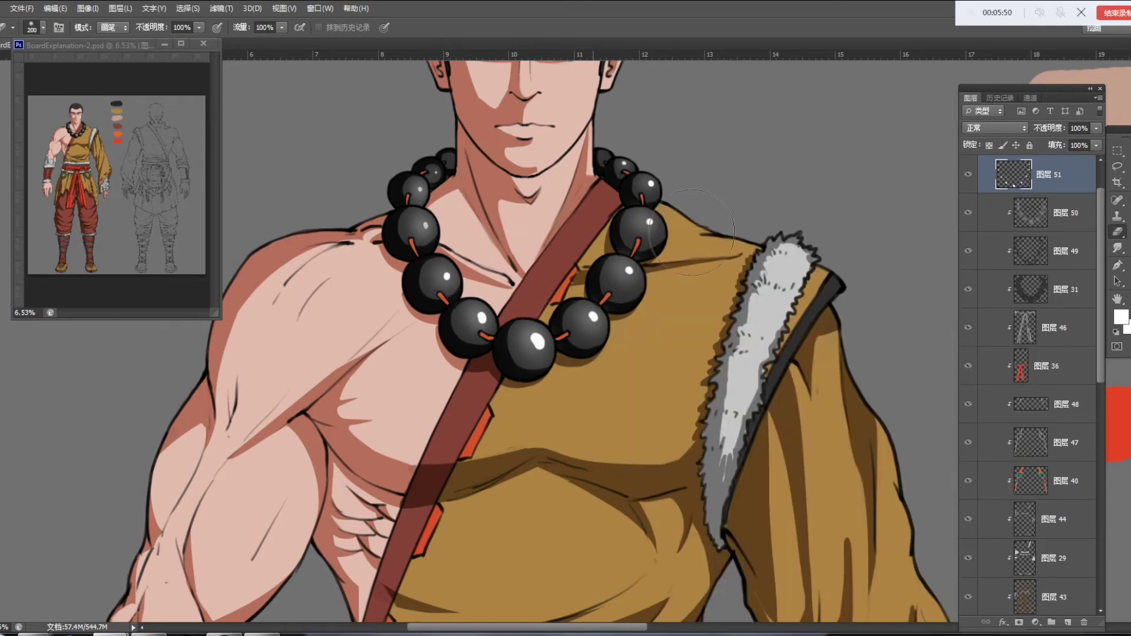
scroll(564, 360, down, 1)
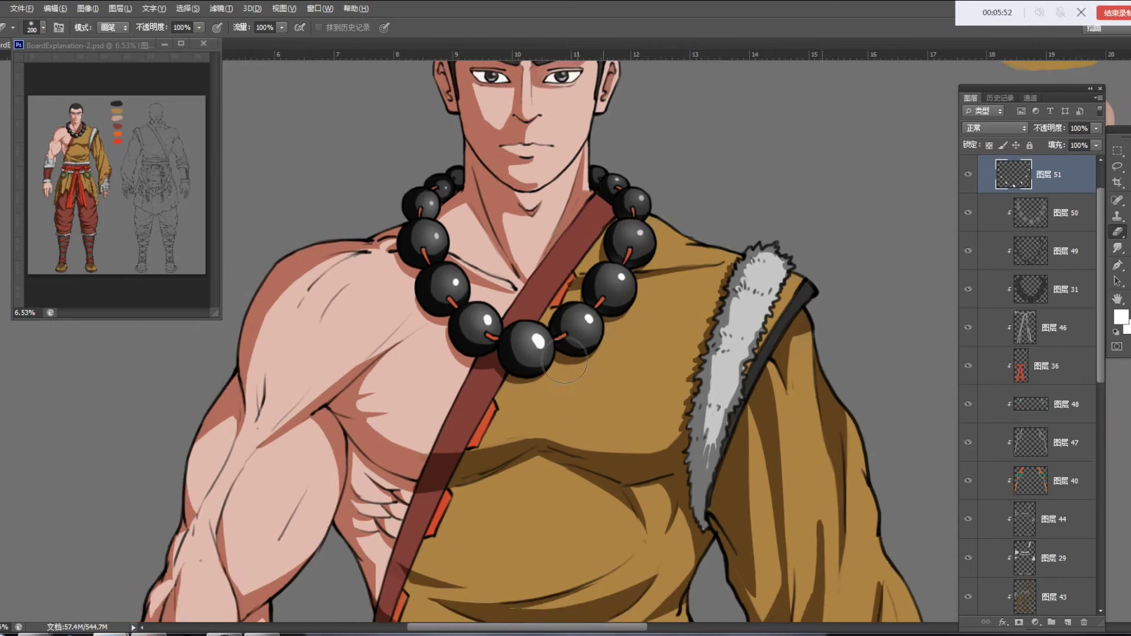
scroll(564, 360, down, 4)
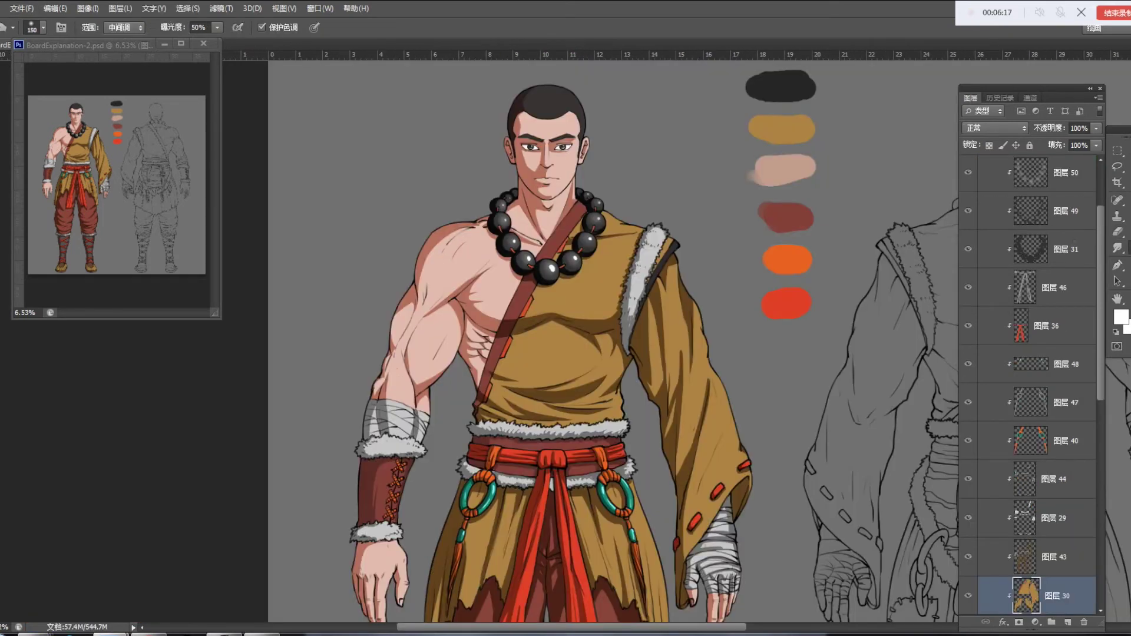
Dodge the robe sleeve just below the shoulder with an 1100 px brush
click(1118, 247)
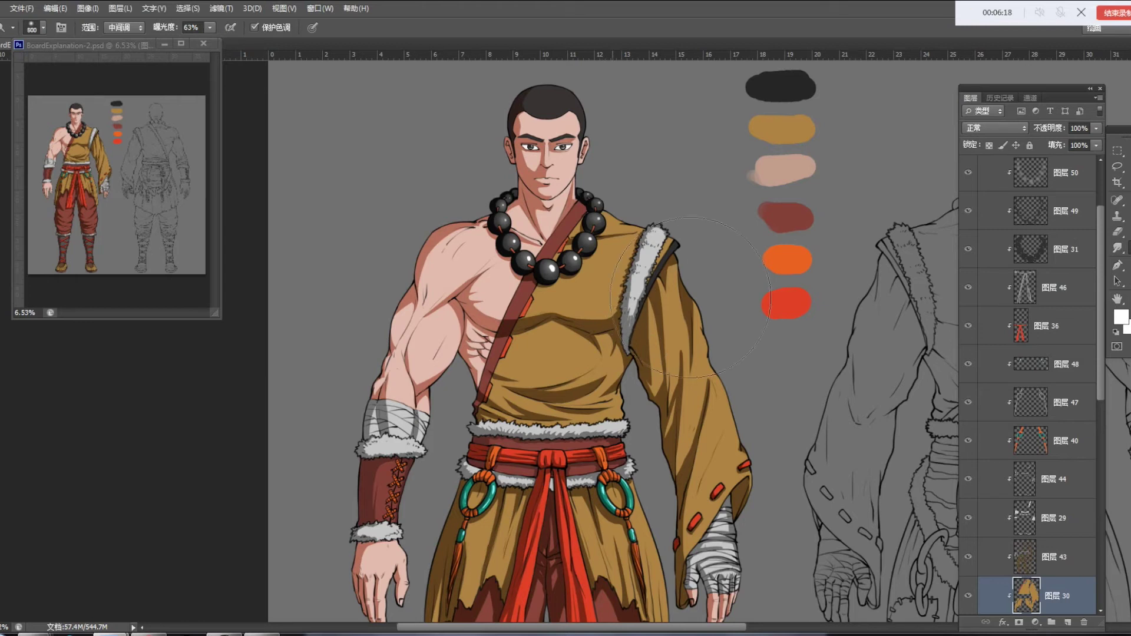
key(bracketleft)
key(bracketleft)
key(bracketleft)
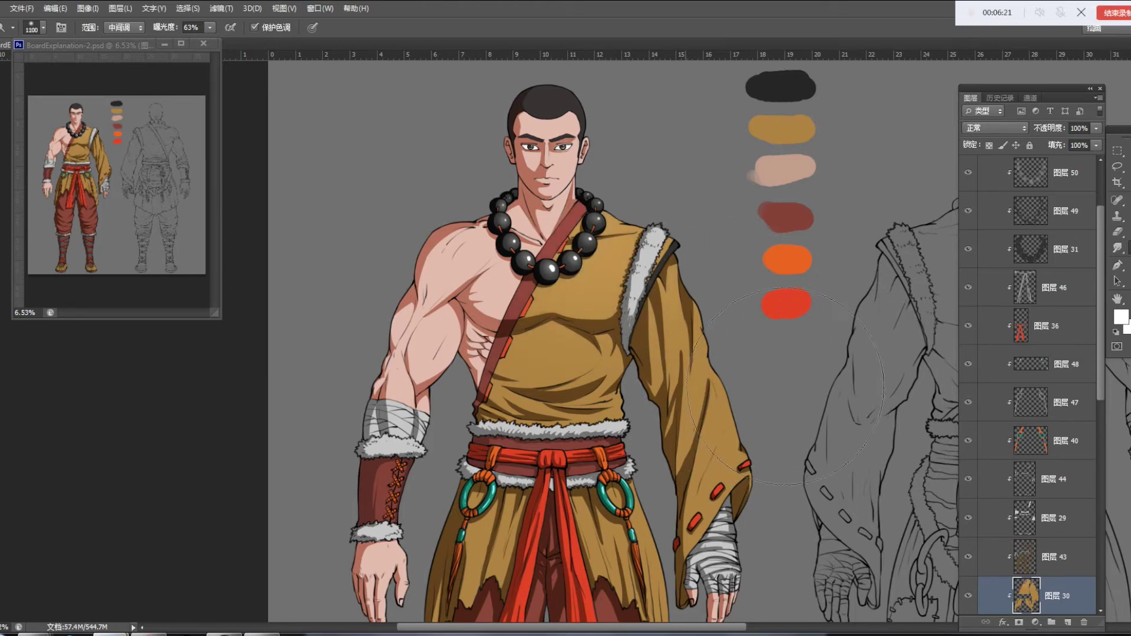
drag(710, 289, 829, 587)
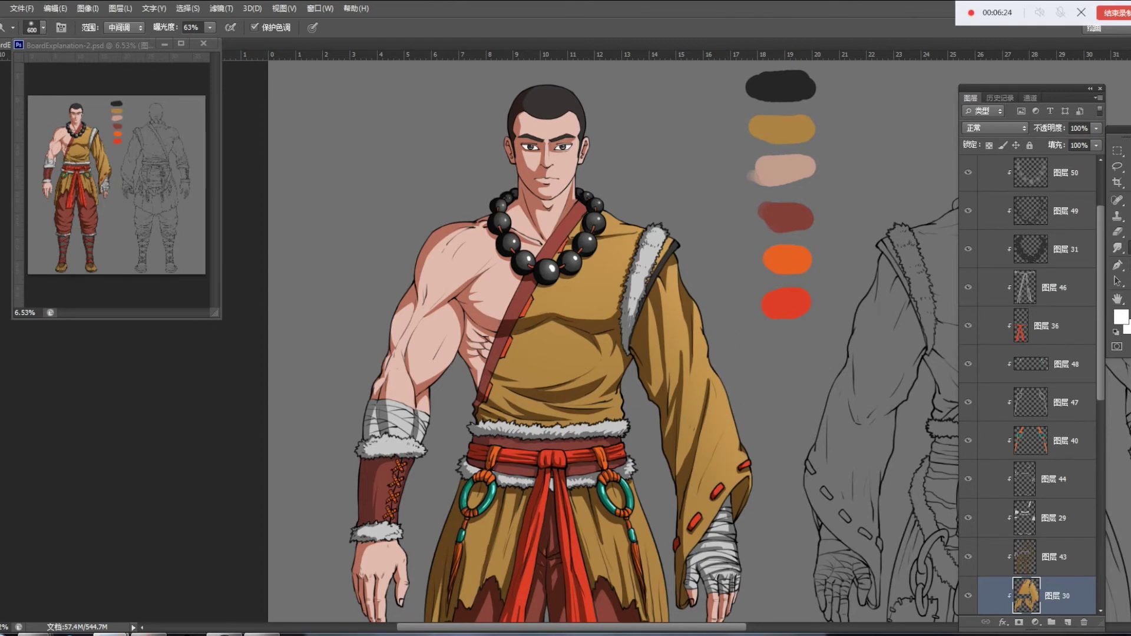
Burn the right sleeve down its length with a 500 px brush
key(shift+o)
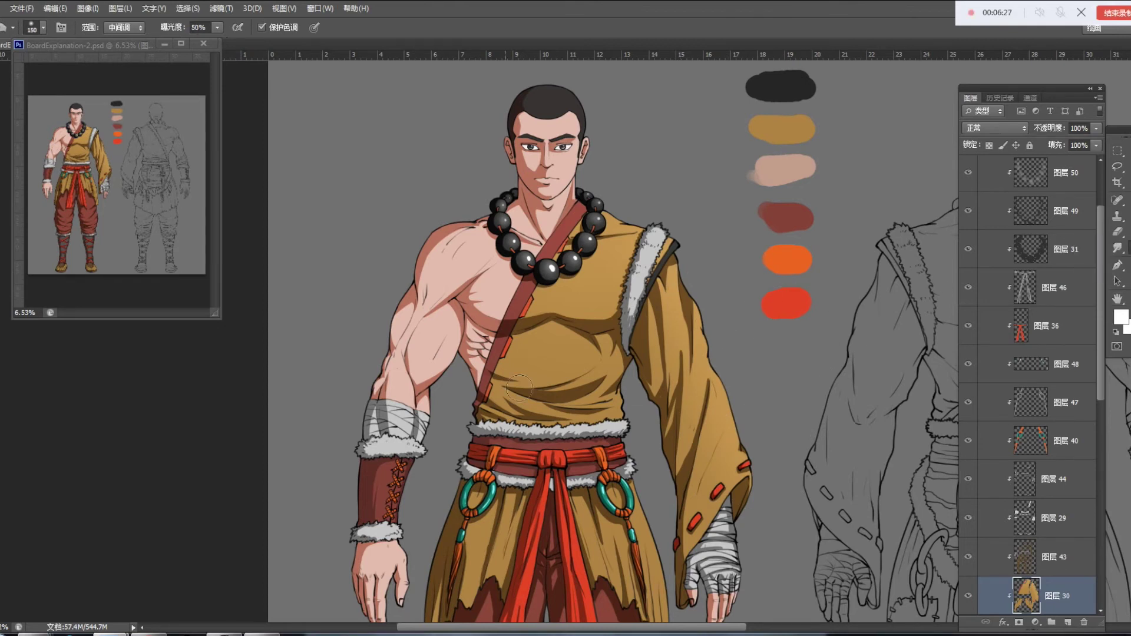
key(bracketright)
key(bracketright)
key(bracketright)
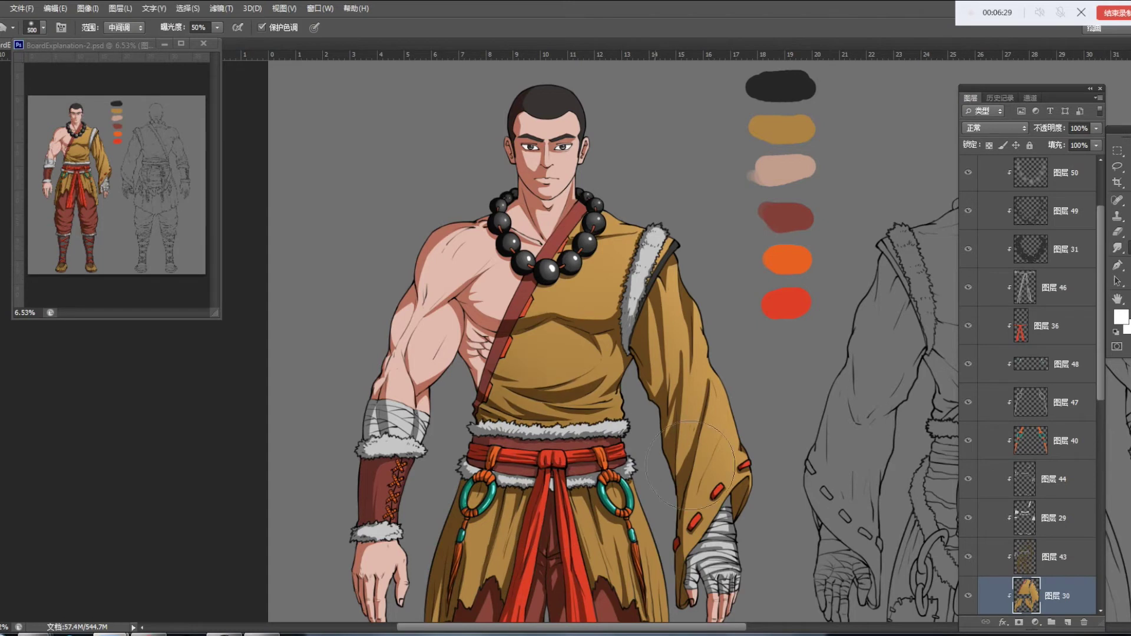
drag(688, 409, 711, 635)
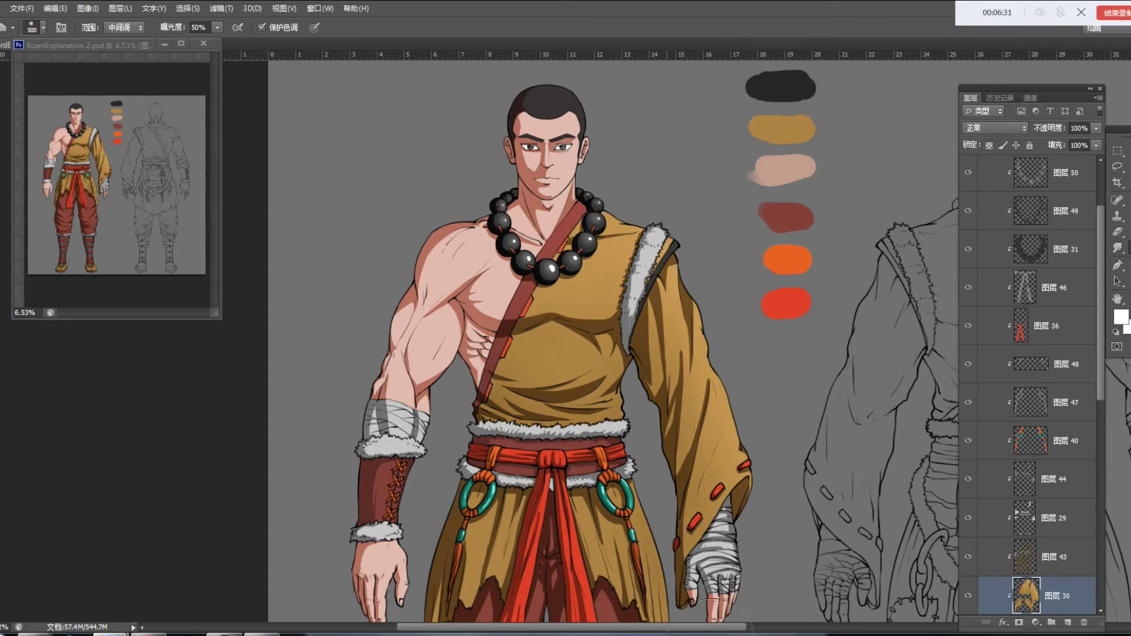
drag(612, 455, 603, 308)
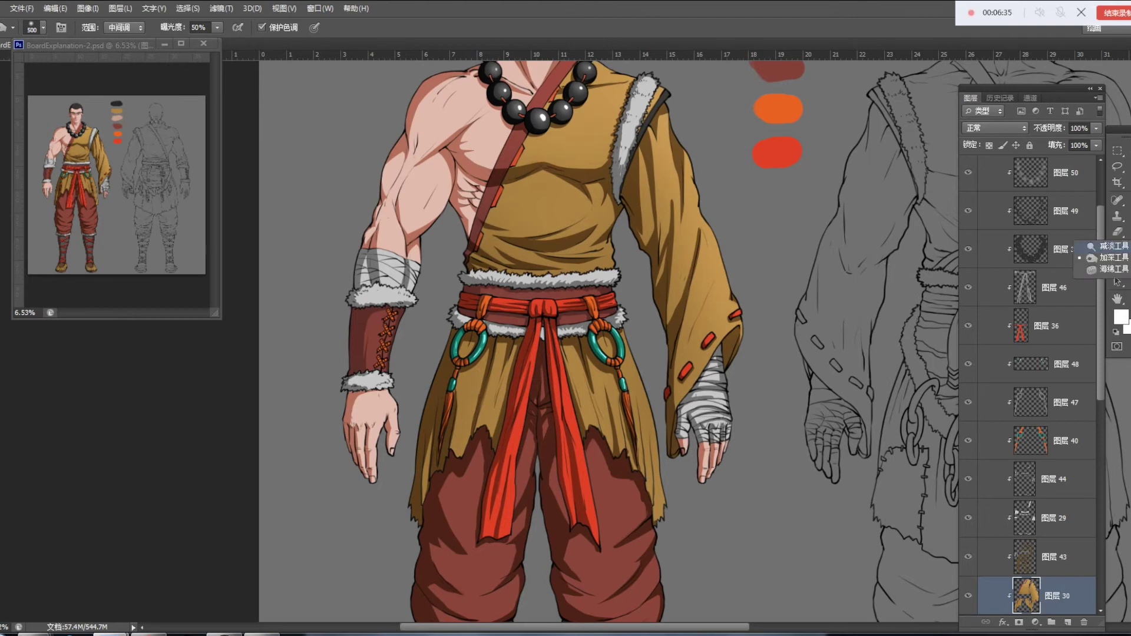
Set the toning brush to 800 px and 63% exposure, then move to trousers layer 图层 32
key(bracketright)
key(6)
key(3)
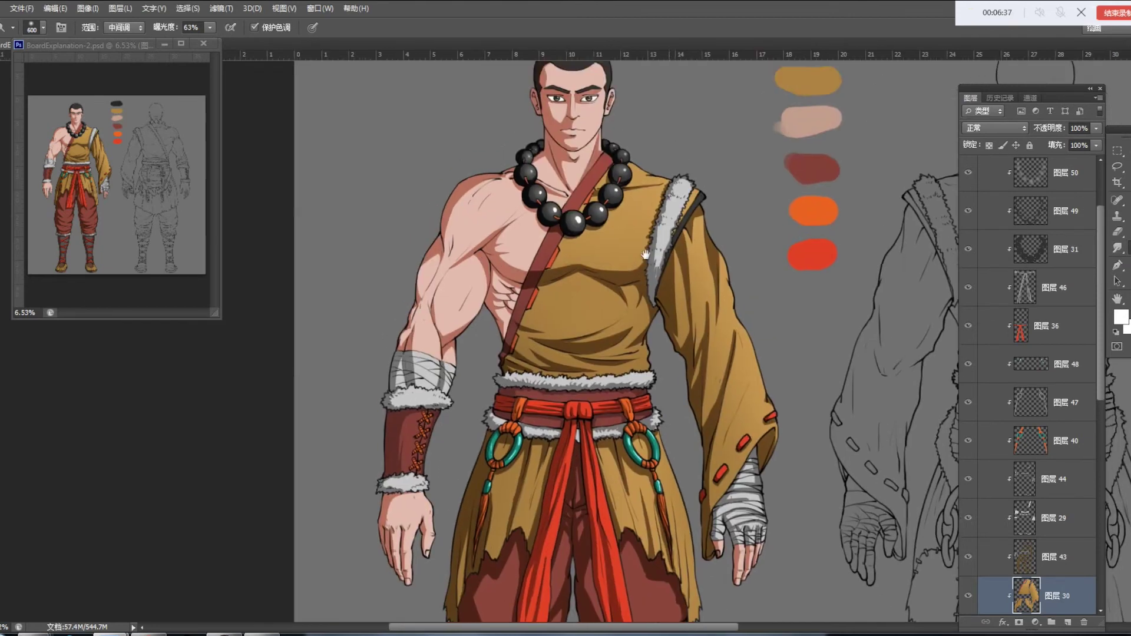
drag(683, 418, 640, 349)
key(alt+bracketleft)
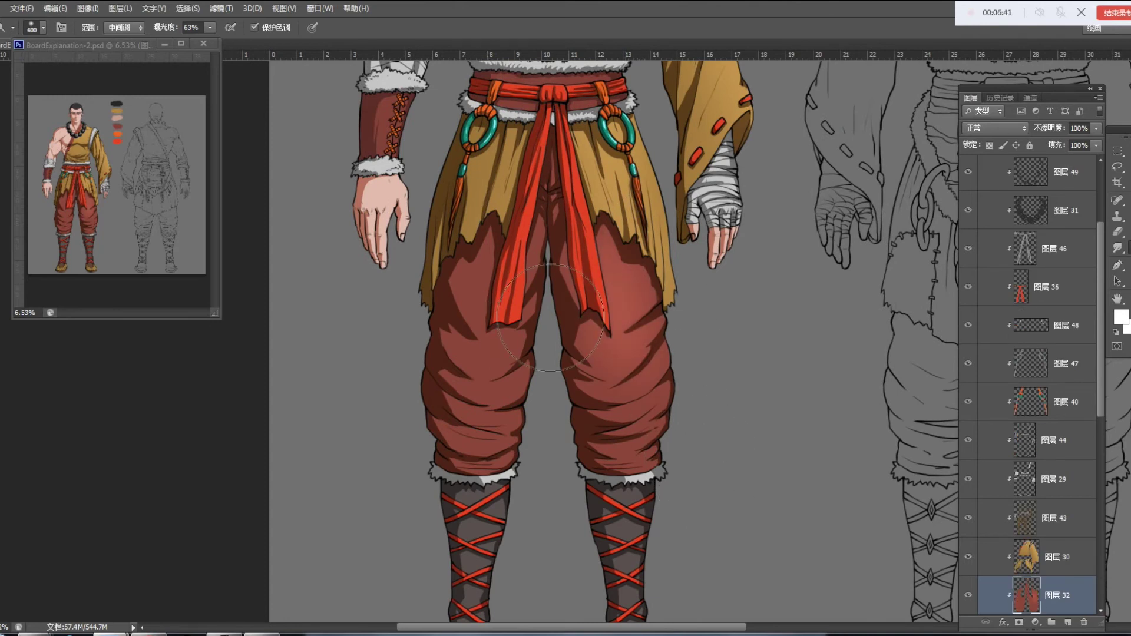
Step down through layers 图层 33 and 35, then select skin layer 图层 28 and enlarge the brush to 600
drag(614, 418, 589, 109)
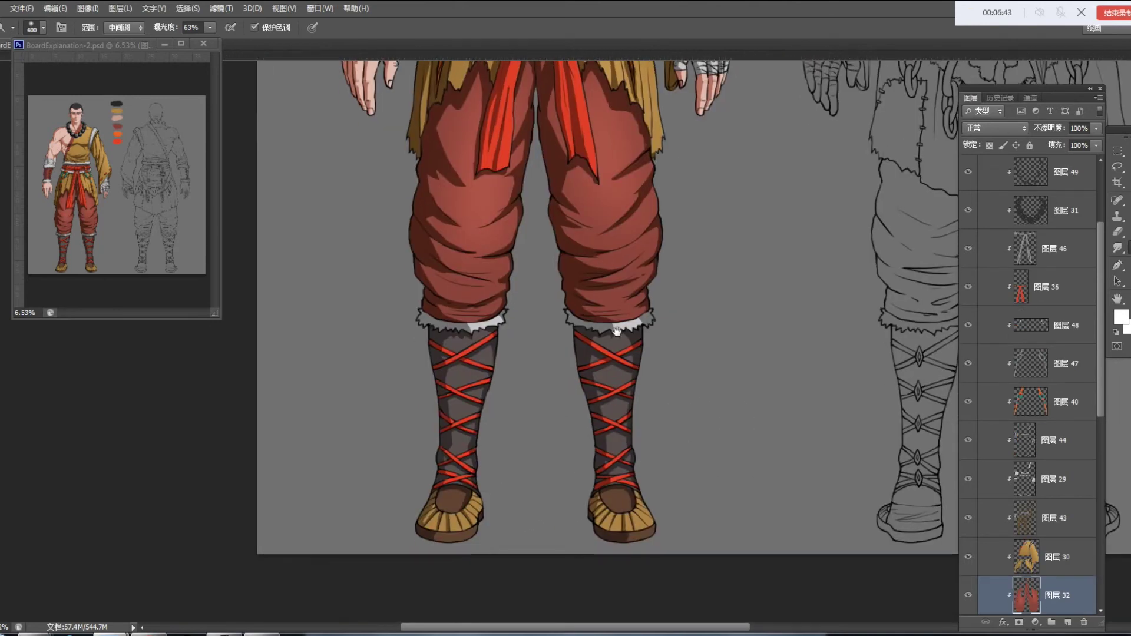
key(alt+bracketleft)
key(alt+bracketleft)
key(alt+bracketleft)
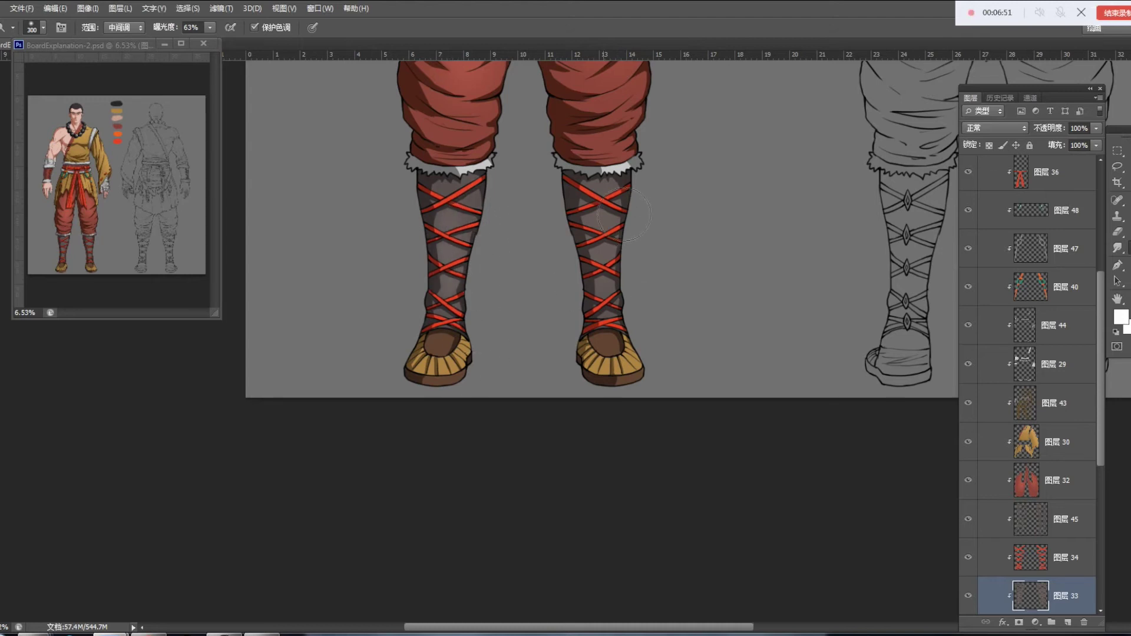
key(alt+bracketleft)
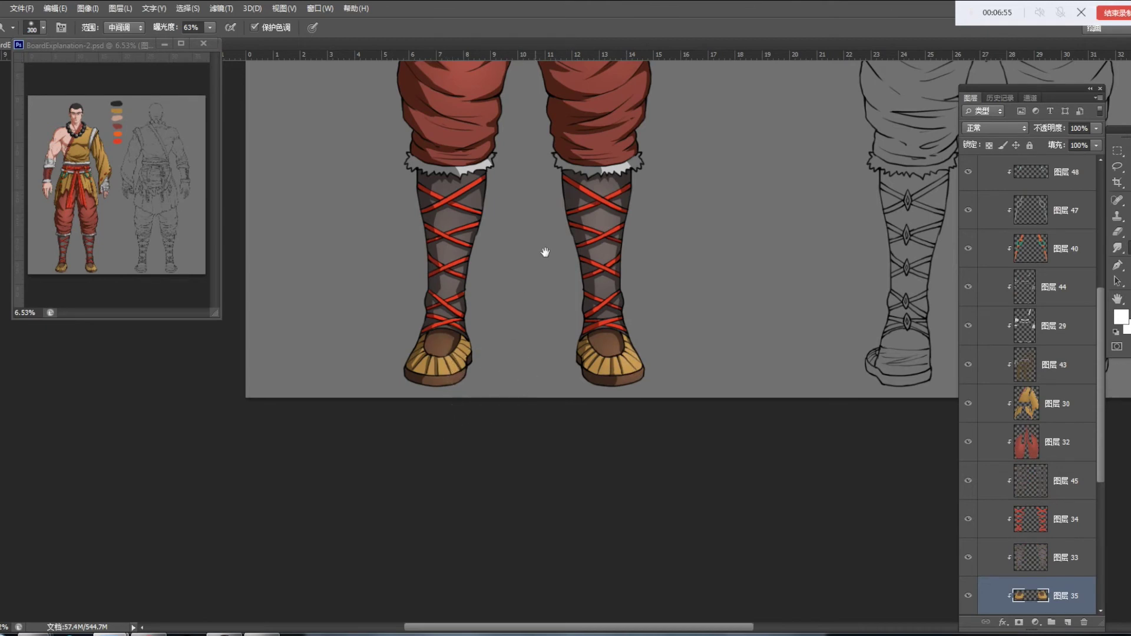
scroll(545, 252, up, 10)
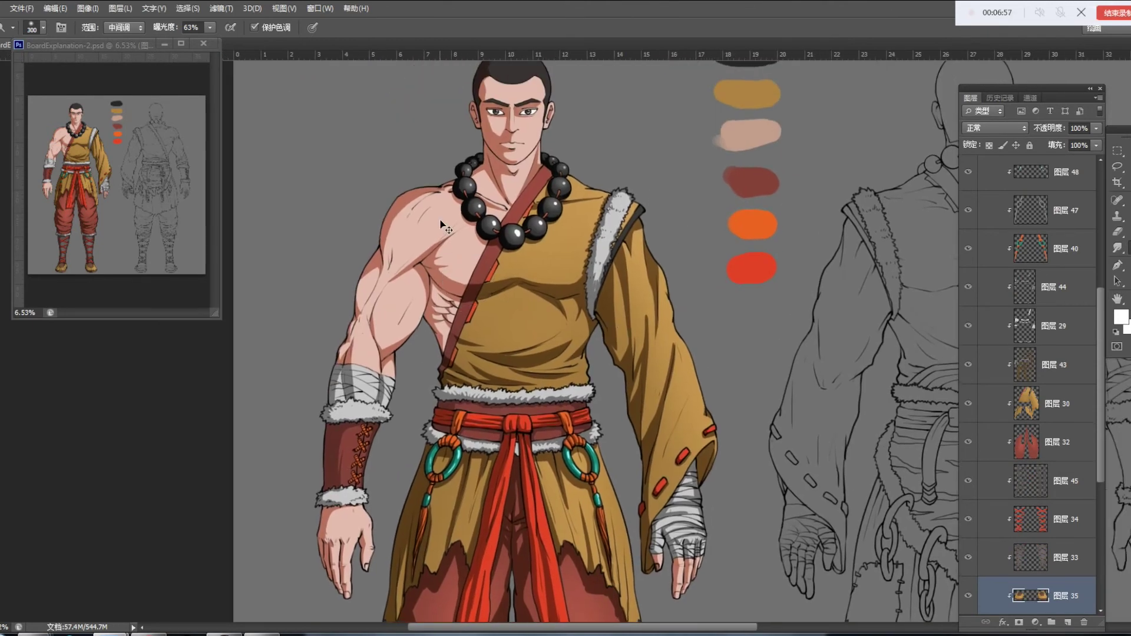
ctrl+click(445, 227)
key(bracketright)
key(bracketright)
key(bracketright)
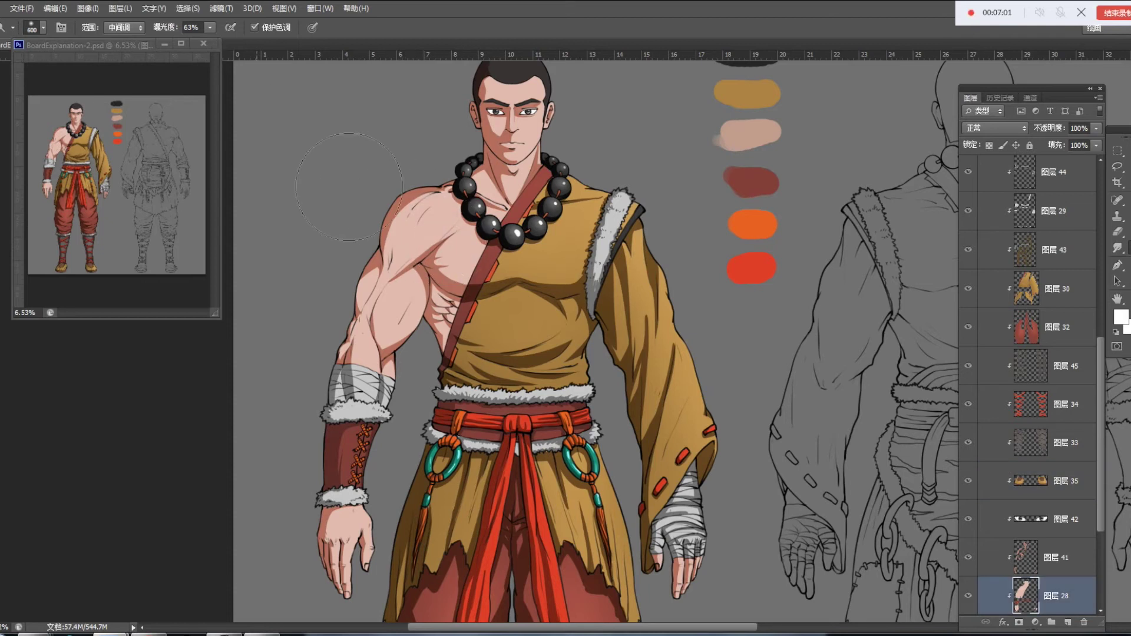
Set toning exposure to 43% and resize the brush from 400 for broader shading
click(210, 27)
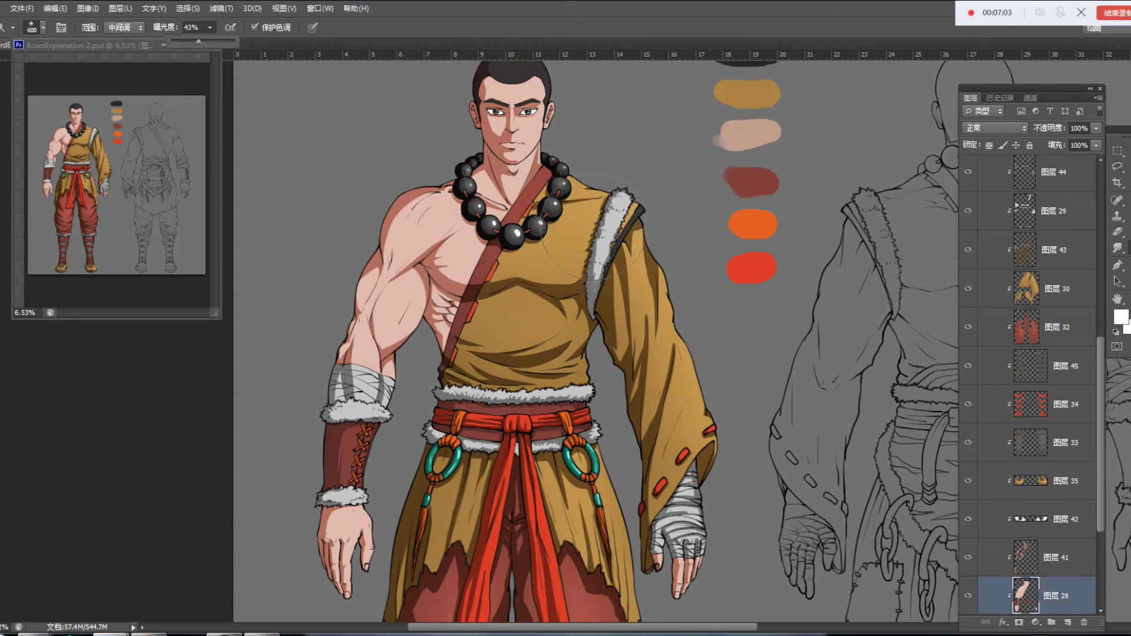
key(bracketleft)
key(bracketleft)
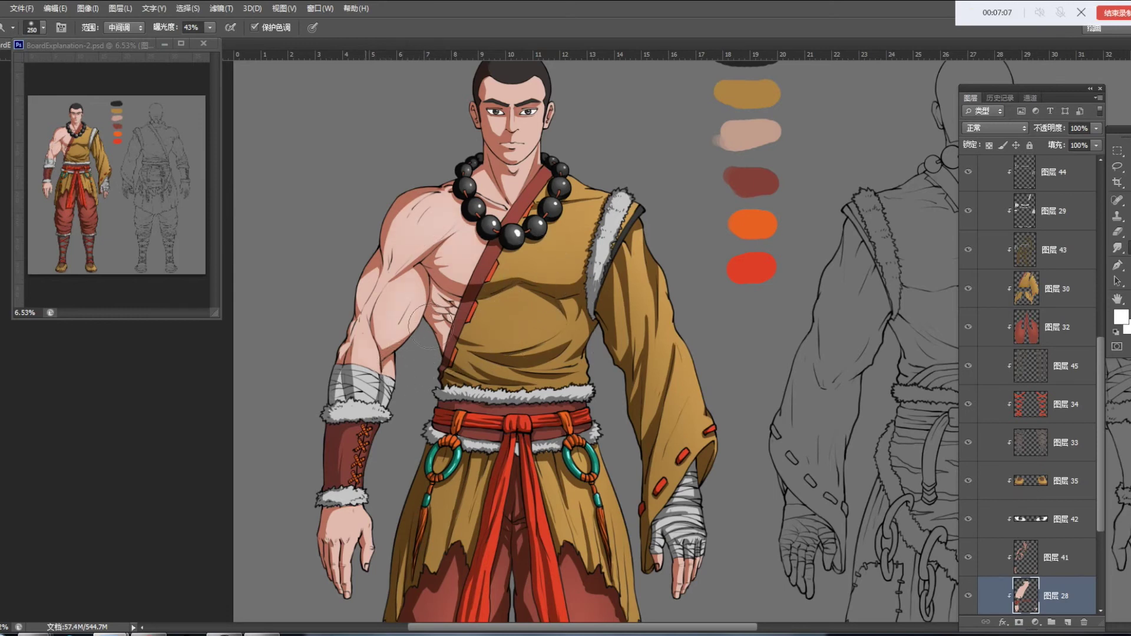
key(bracketright)
key(bracketright)
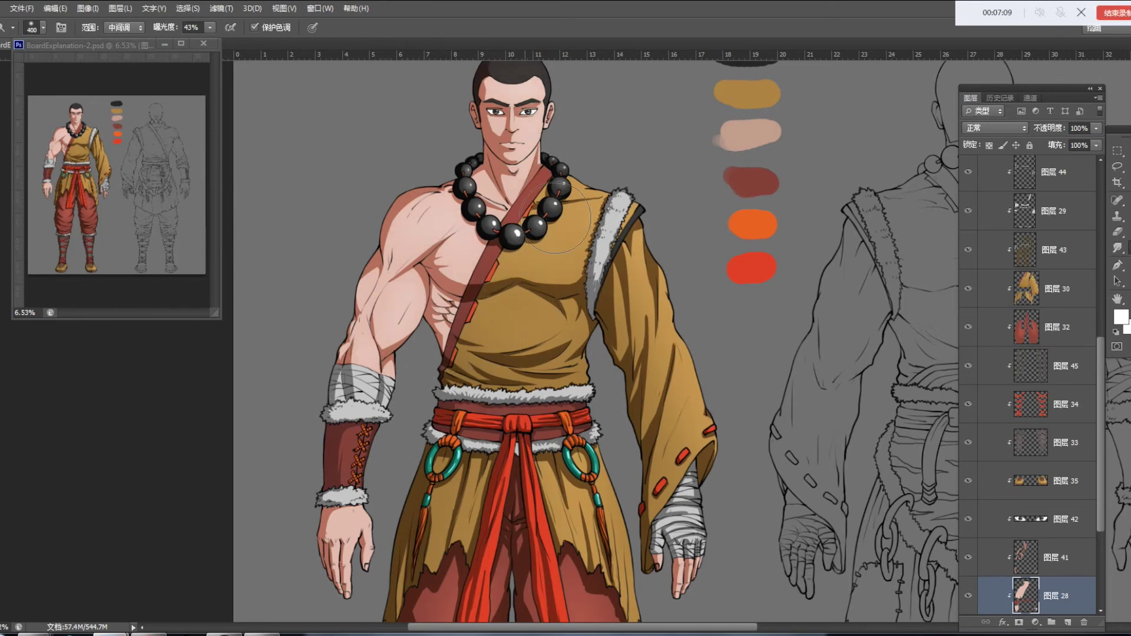
drag(546, 199, 541, 282)
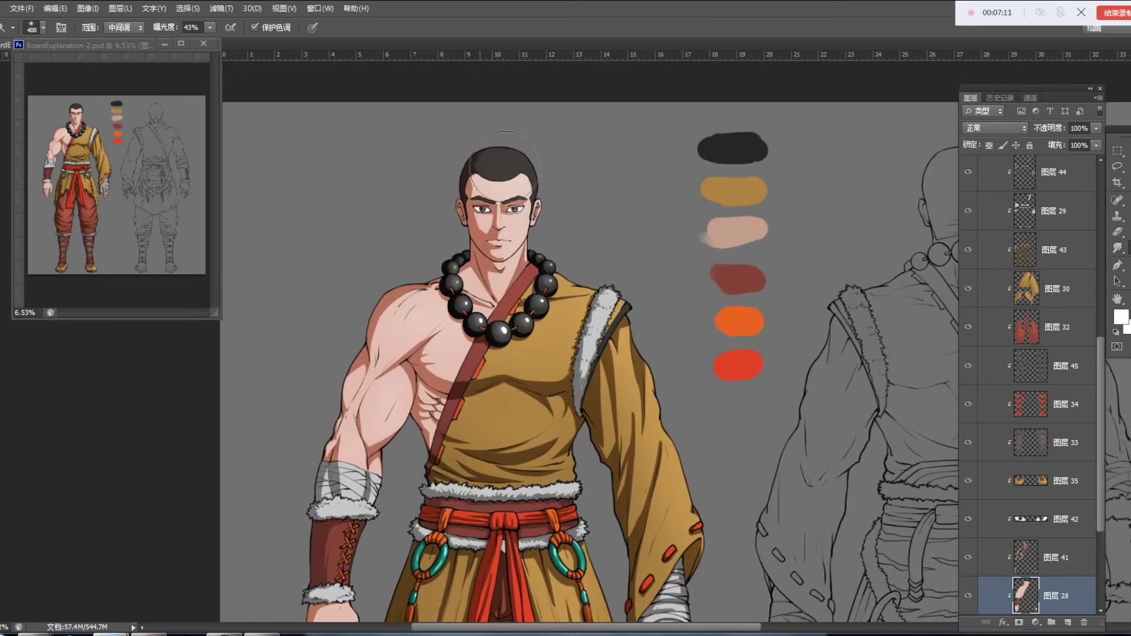
Shade the hands and arms on layers 图层 29 and 图层 28, ending on robe layer 图层 30
ctrl+click(614, 308)
drag(607, 392, 625, 270)
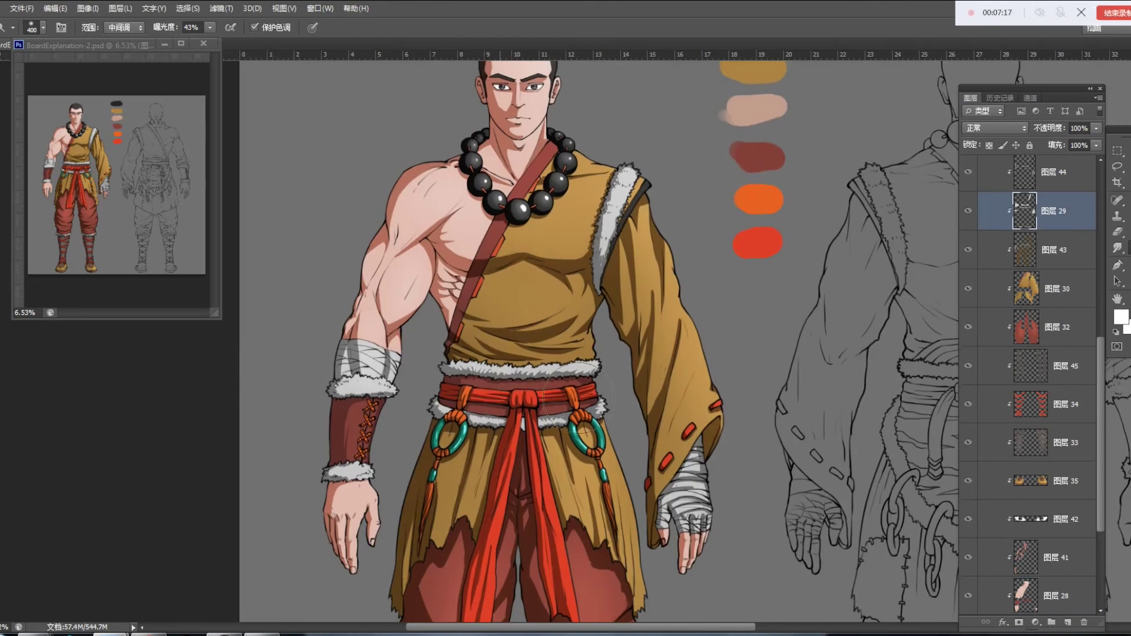
drag(627, 431, 637, 307)
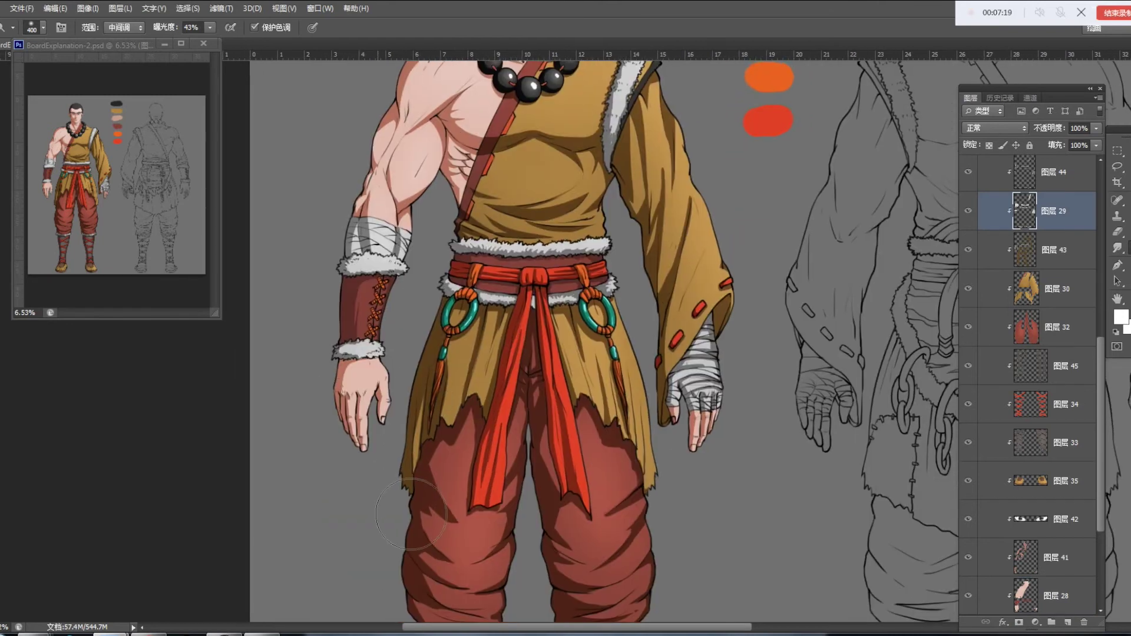
ctrl+click(419, 324)
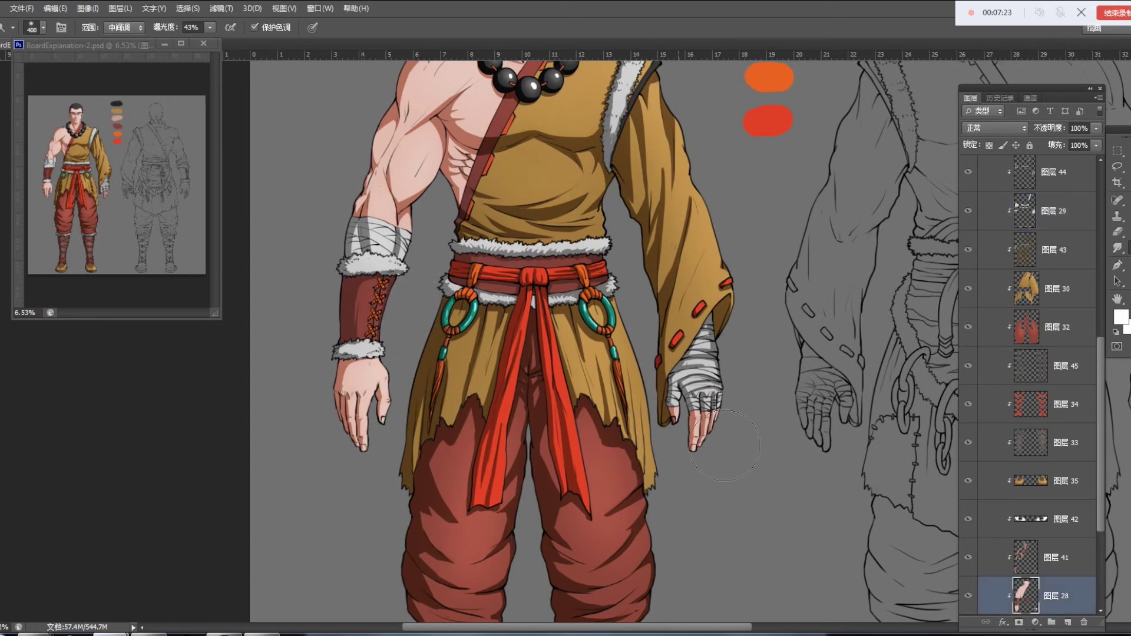
ctrl+click(714, 374)
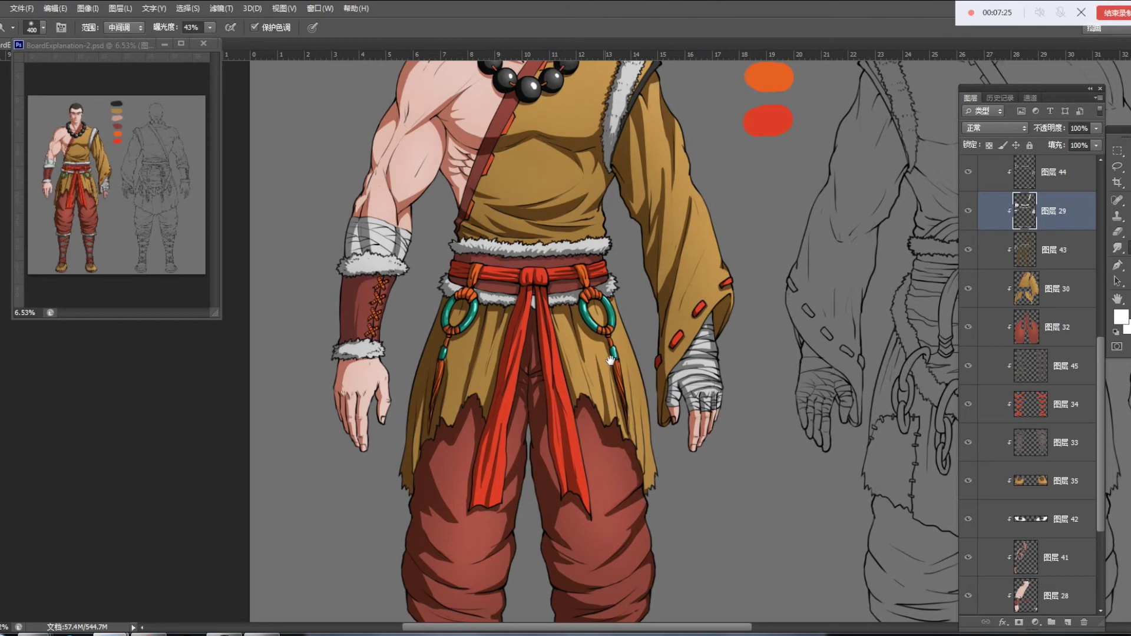
drag(610, 360, 612, 446)
ctrl+click(621, 451)
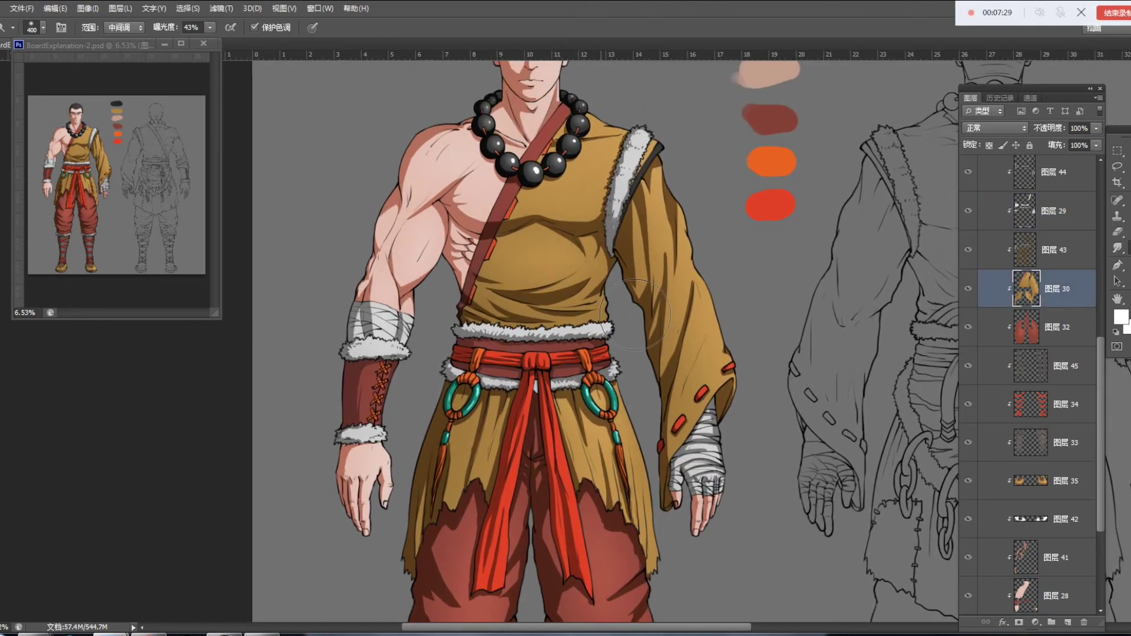
Burn deeper muscle shadows into the chest and arm on skin layer 图层 28 with a 175 px brush
drag(536, 267, 545, 361)
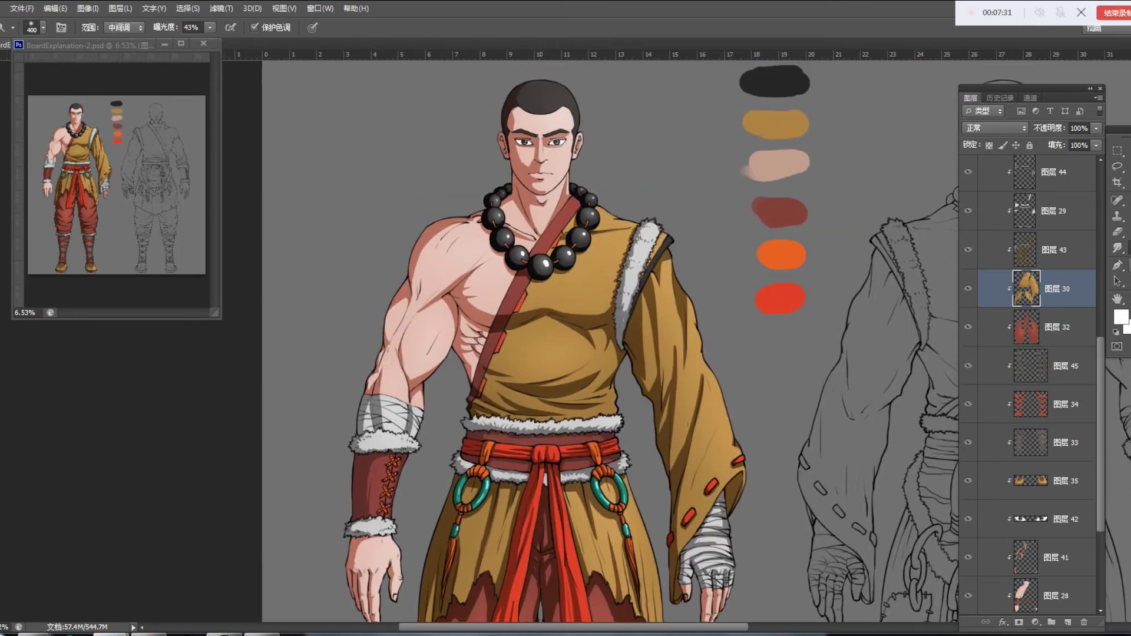
click(1127, 251)
click(1107, 258)
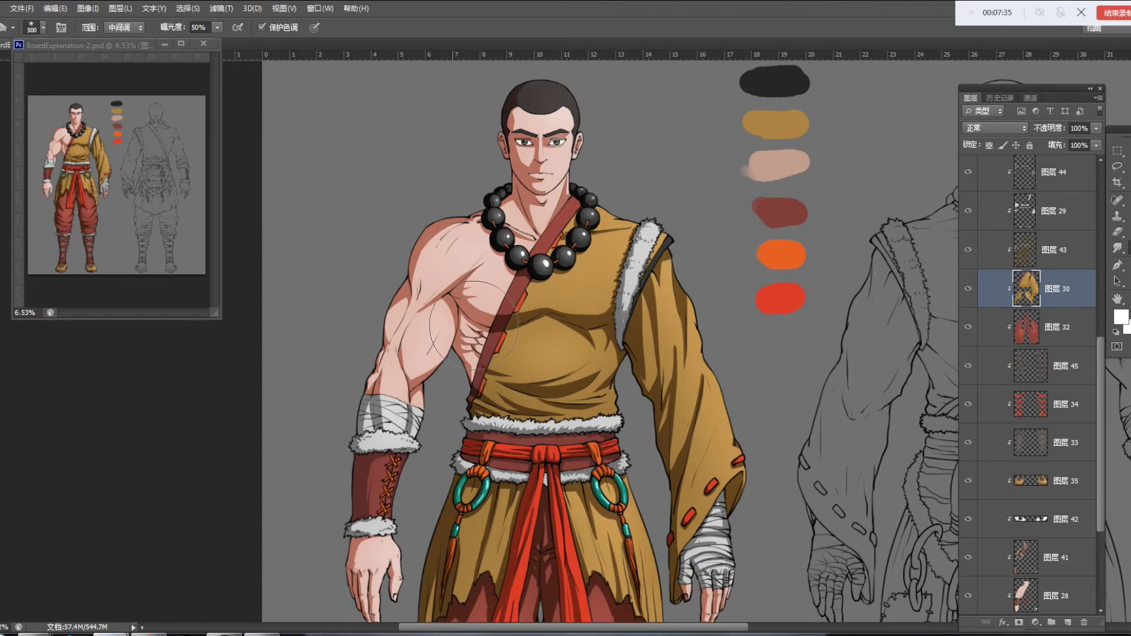
ctrl+click(465, 354)
key(bracketleft)
key(bracketleft)
key(bracketleft)
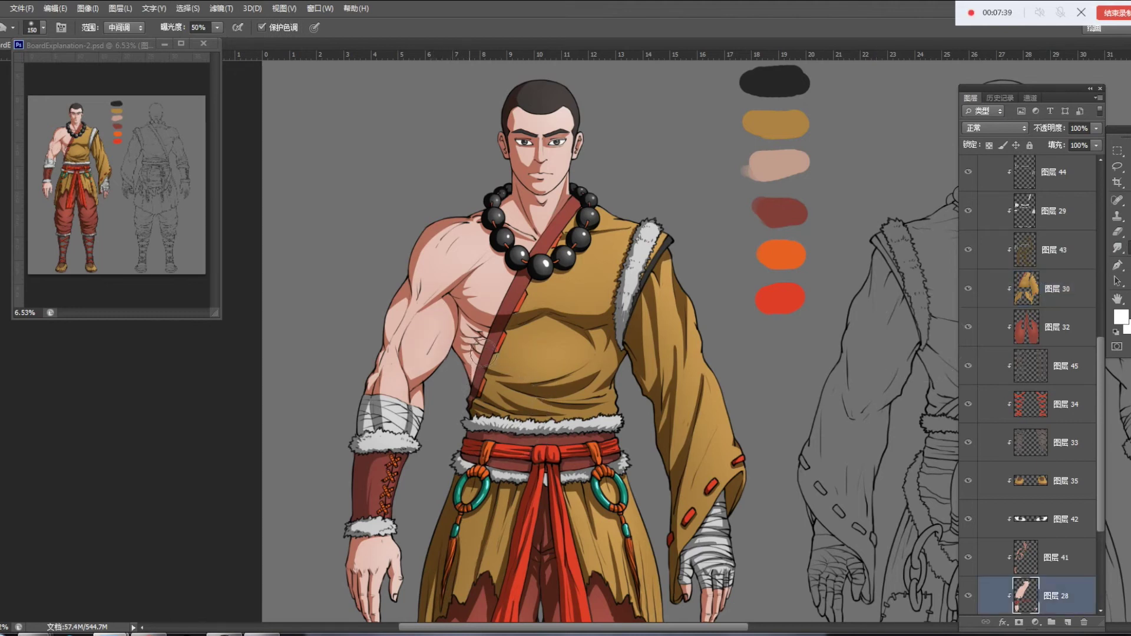
ctrl+click(481, 315)
ctrl+click(471, 338)
ctrl+click(481, 312)
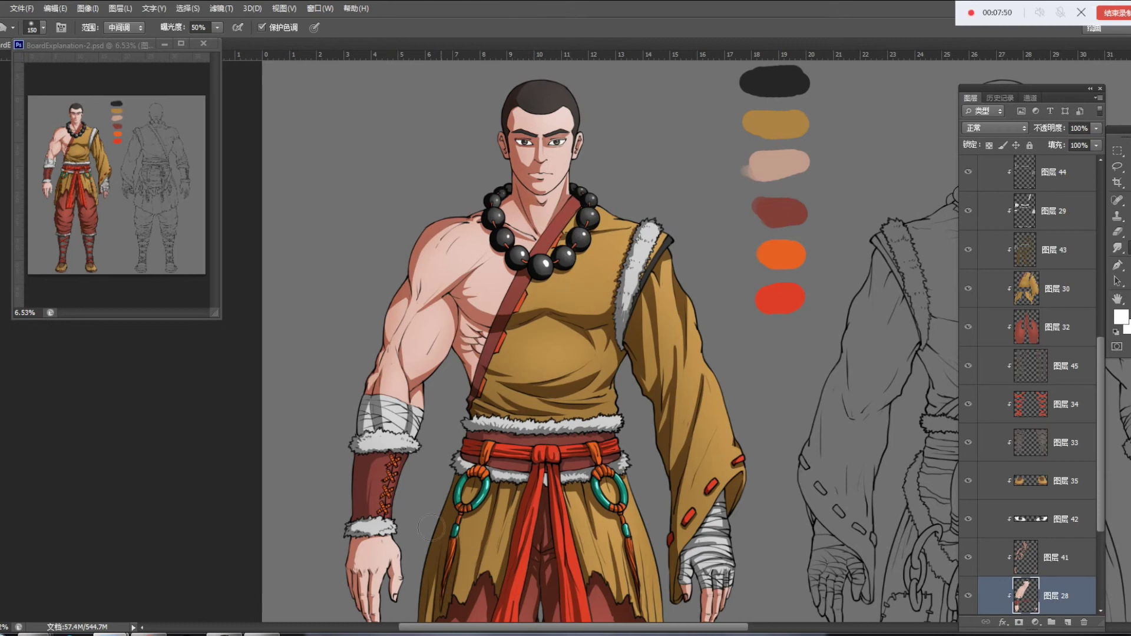
Bring the legs into view and select the trousers layer 图层 32
mouse_move(561, 522)
mouse_down()
mouse_move(570, 362)
mouse_move(490, 299)
mouse_up()
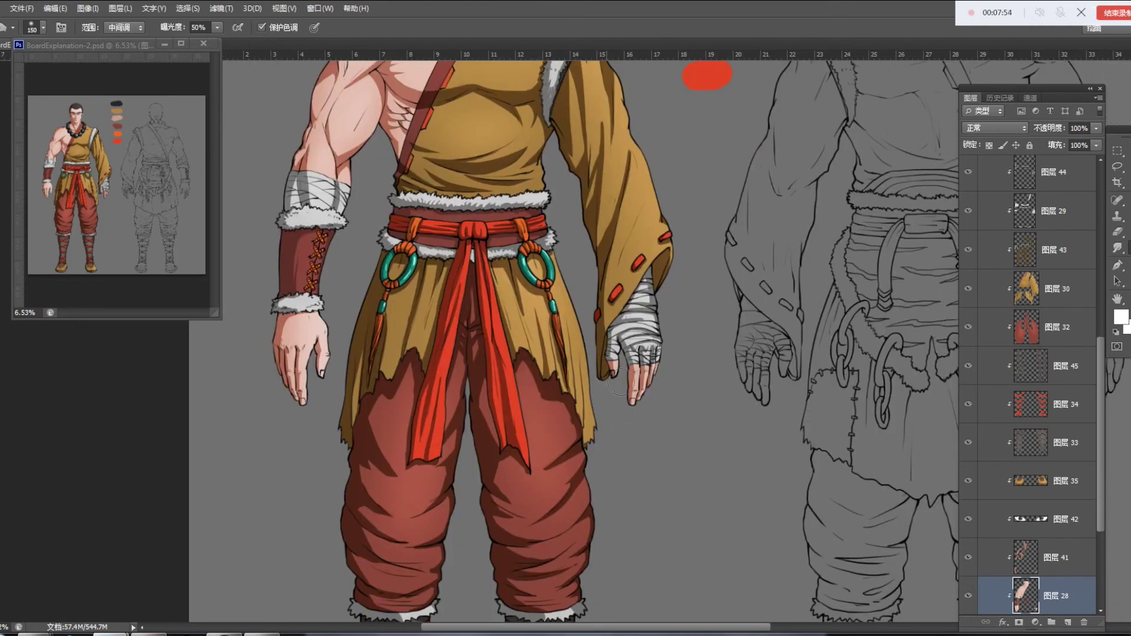
drag(619, 384, 680, 541)
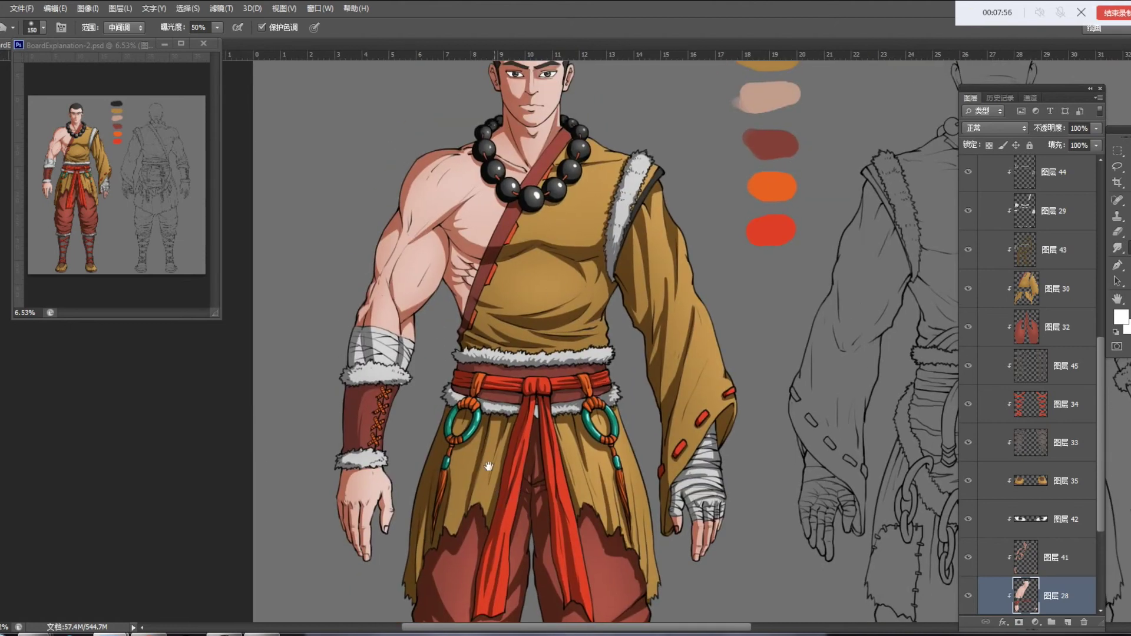
drag(488, 466, 473, 340)
ctrl+click(445, 387)
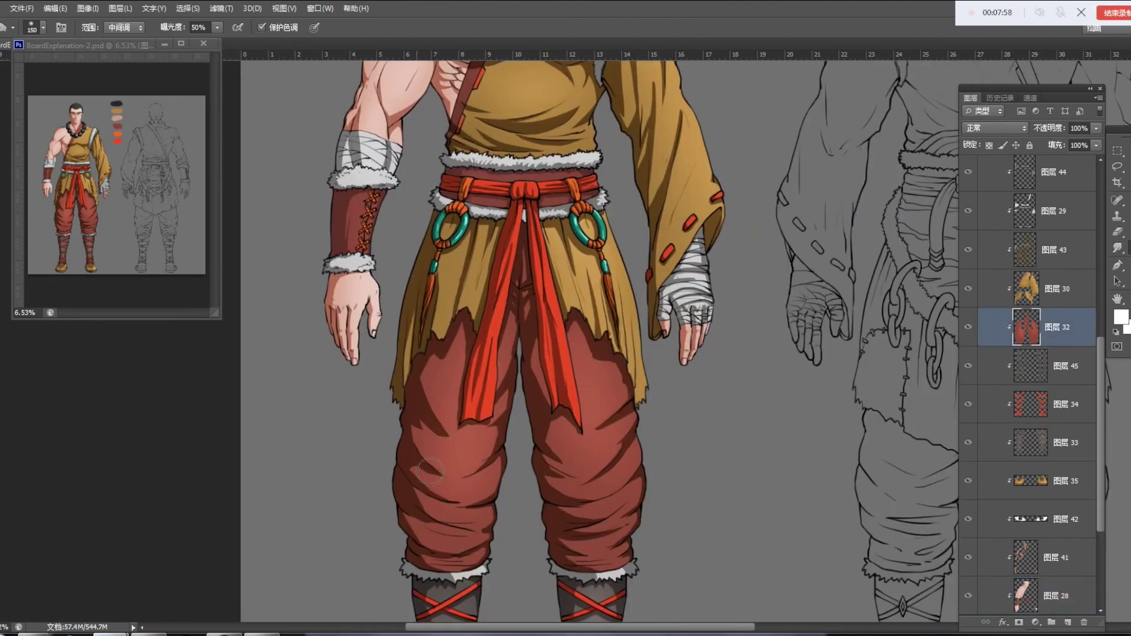
Undo the stray trouser light patch and shade the boots on layers 图层 33 and 图层 35 with a larger brush
key(ctrl+z)
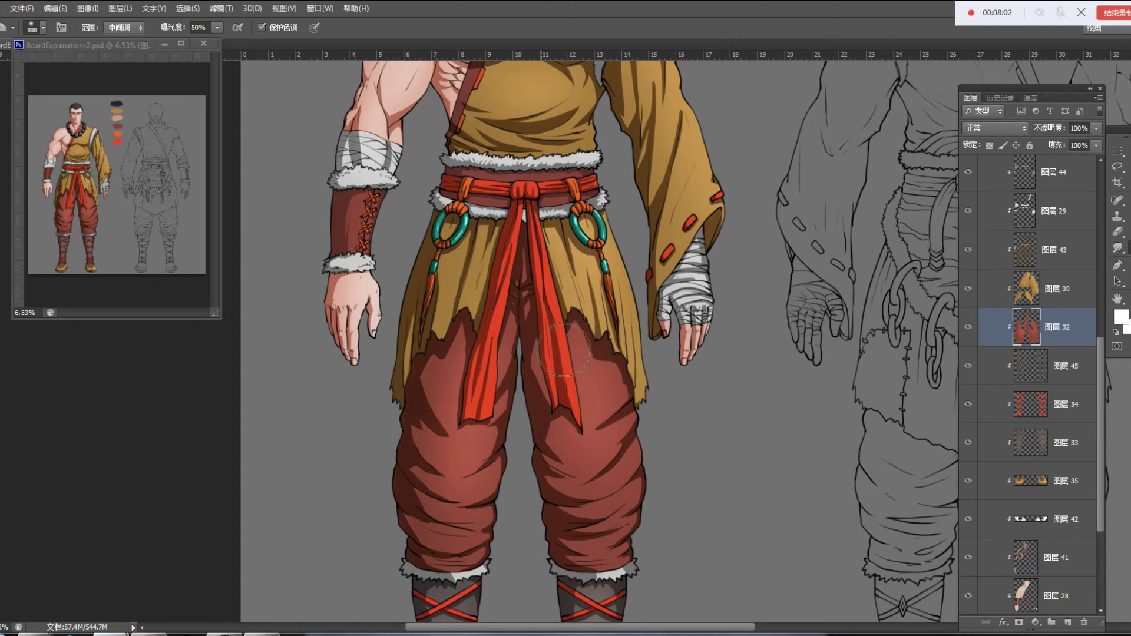
mouse_move(553, 506)
mouse_down()
mouse_move(518, 361)
mouse_move(537, 353)
mouse_move(513, 170)
mouse_up()
key(bracketright)
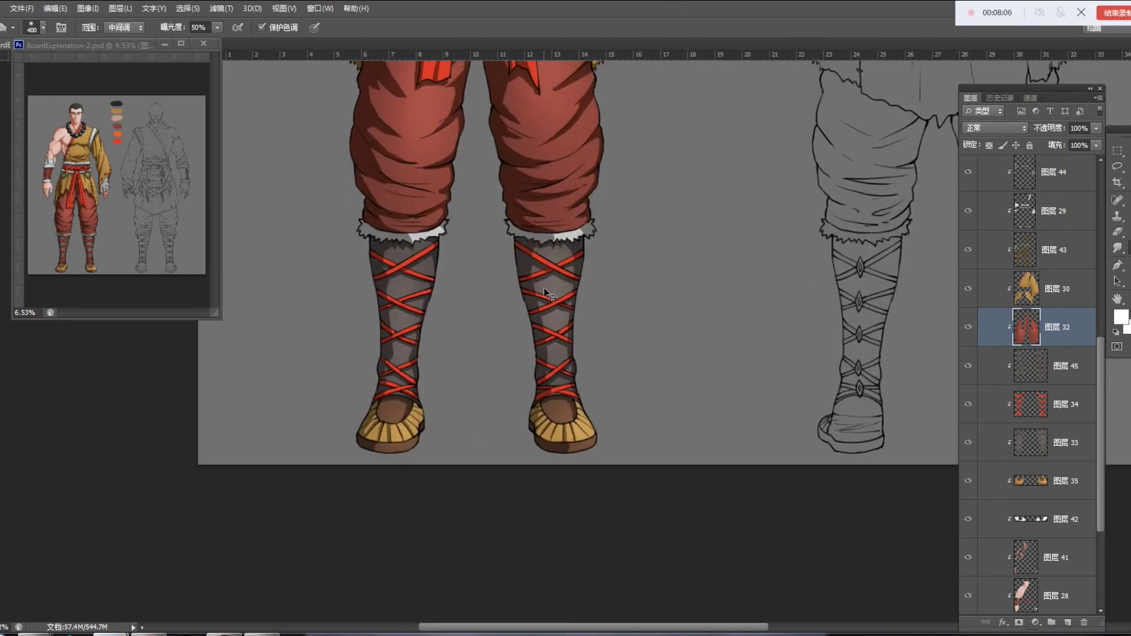
ctrl+click(543, 287)
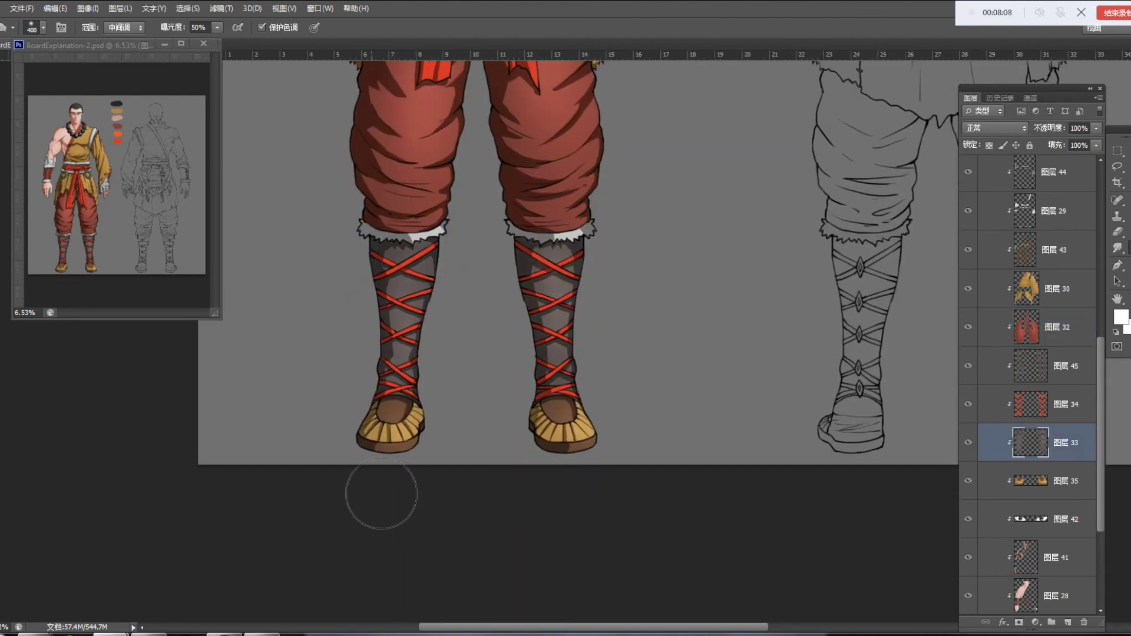
ctrl+click(378, 446)
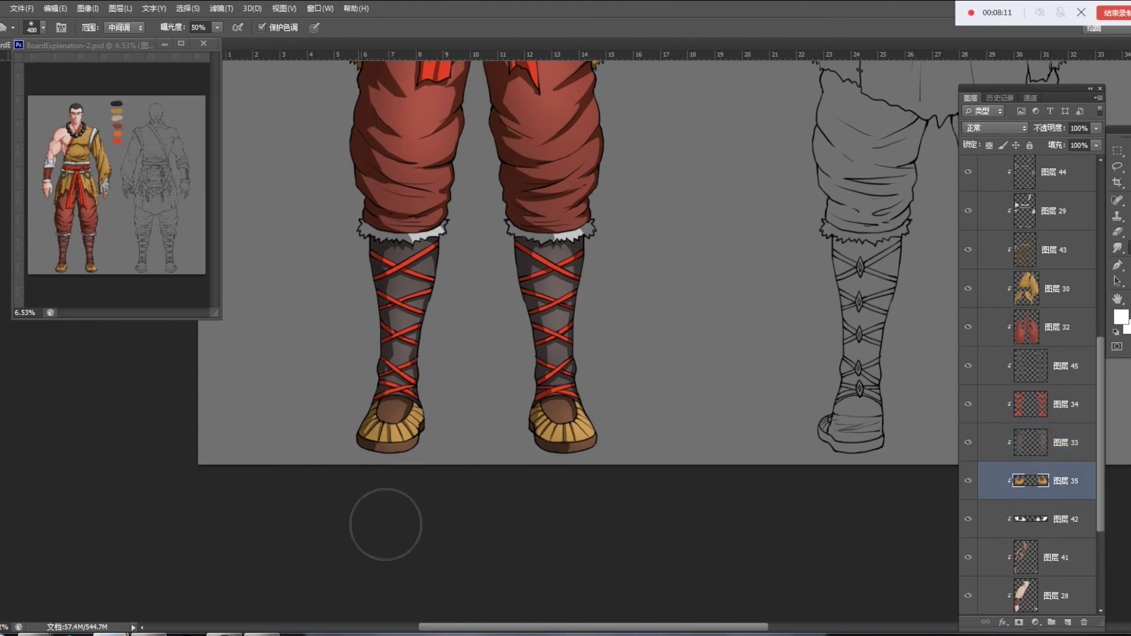
ctrl+click(564, 365)
Return to the upper body and select robe layer 图层 30, then sash layer 图层 36
scroll(564, 491, up, 3)
scroll(546, 444, up, 5)
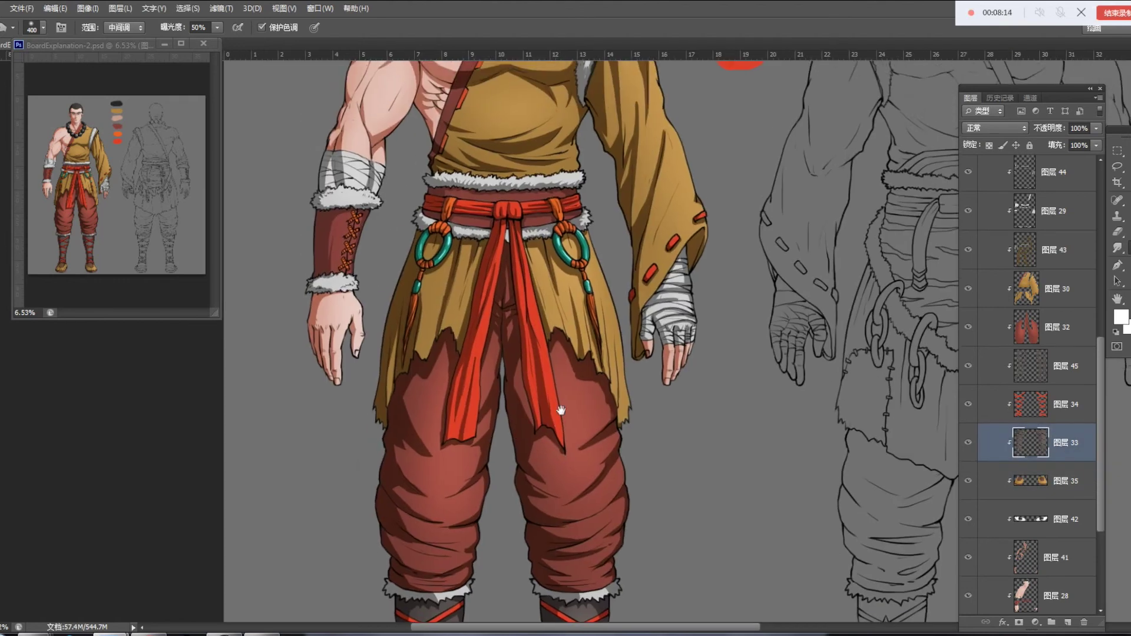
ctrl+click(564, 303)
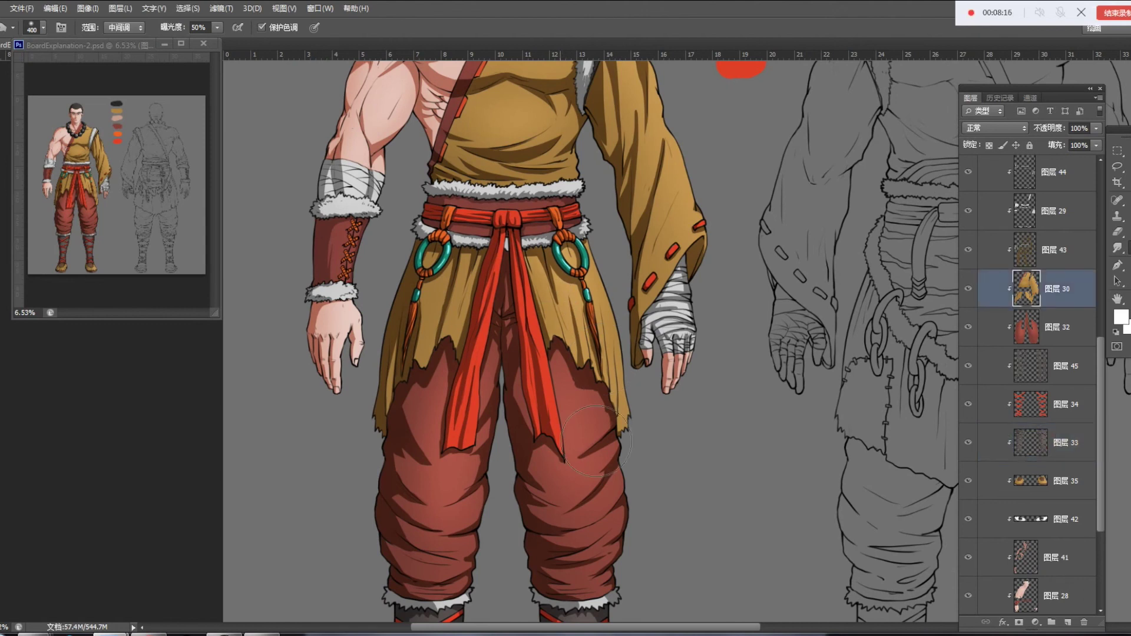
scroll(539, 378, up, 3)
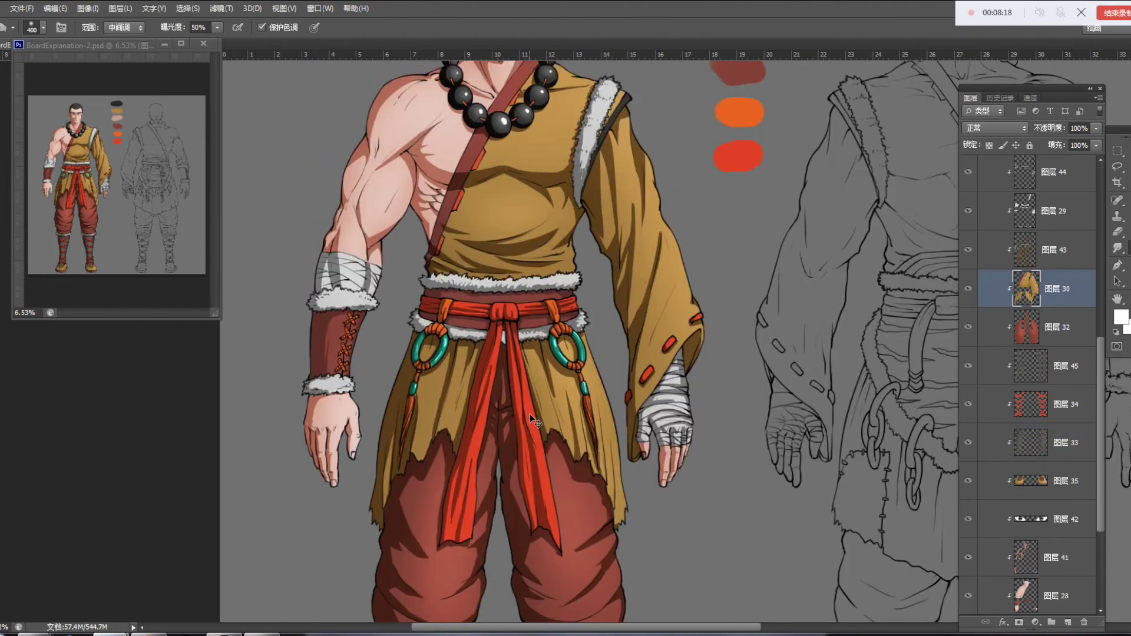
ctrl+click(529, 413)
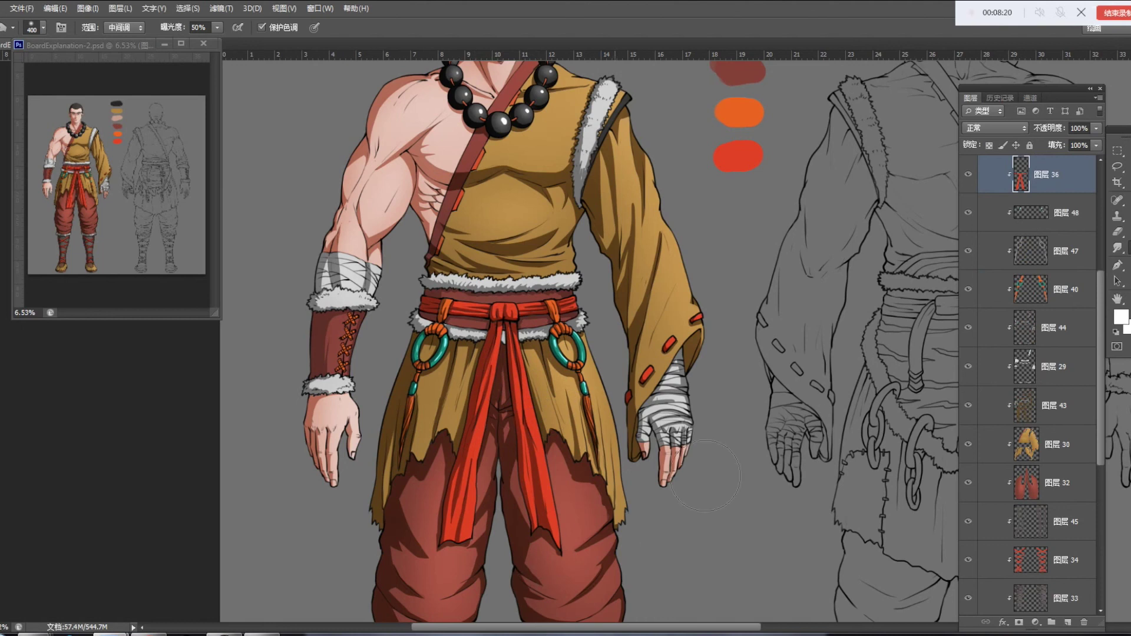
Lower toning exposure to 43% and switch dodge/burn mode on layer 图层 29
key(4)
key(3)
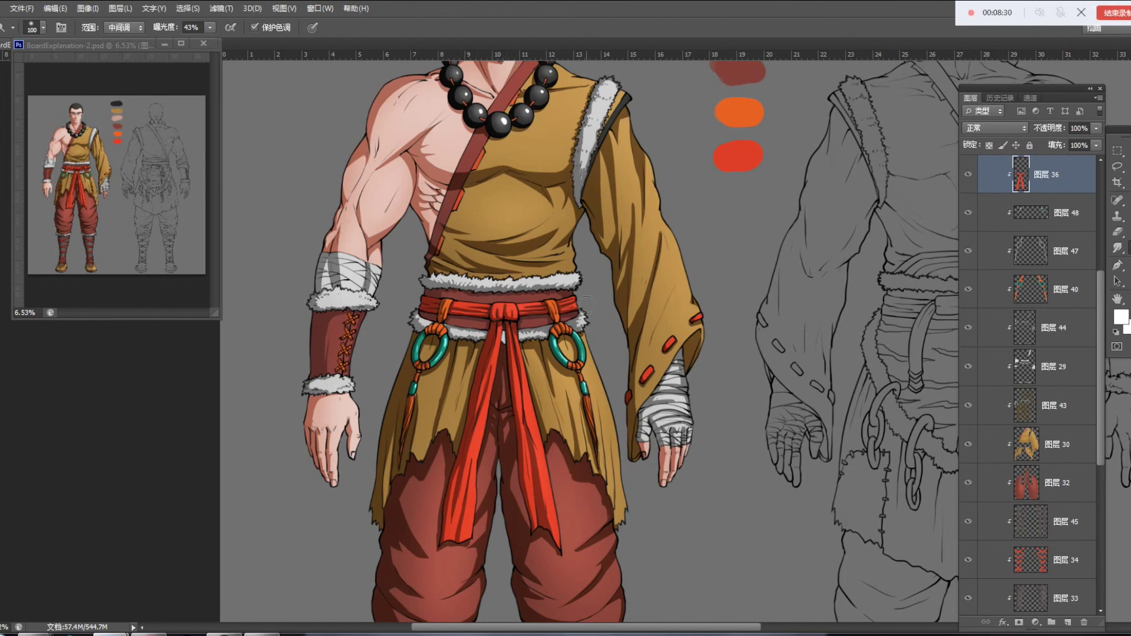
ctrl+click(601, 146)
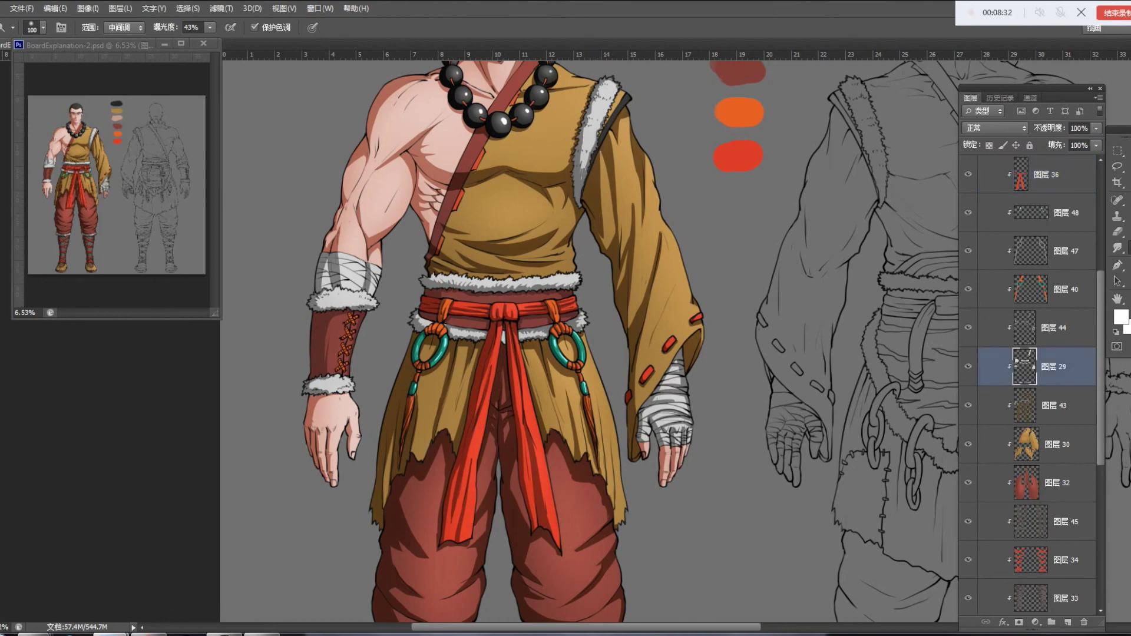
right_click(1117, 248)
click(1096, 259)
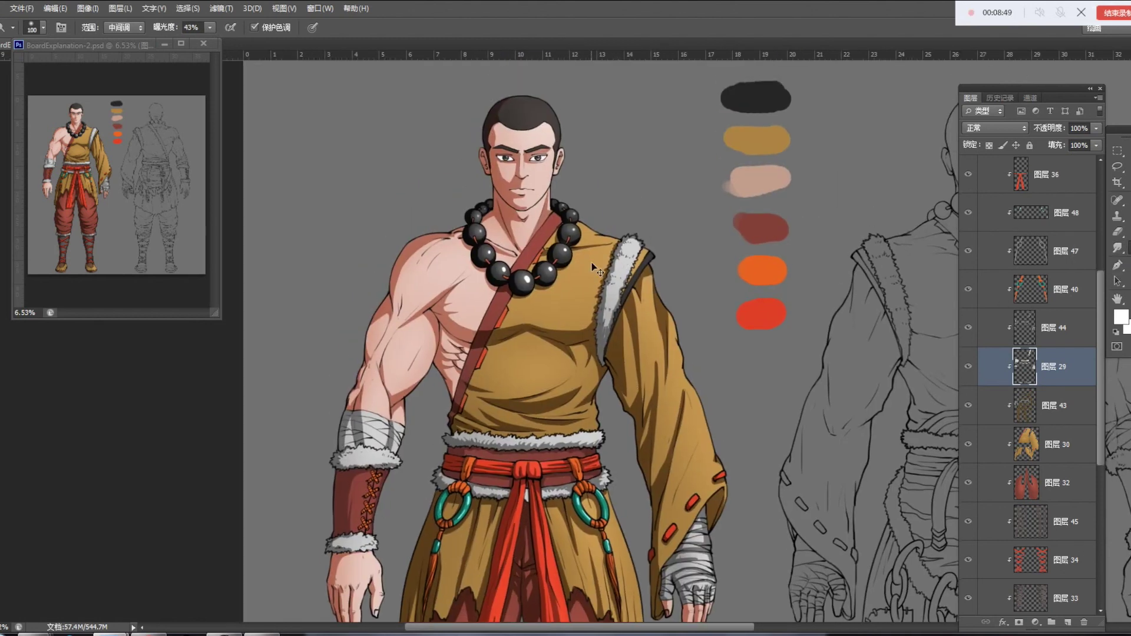
Shade the robe sleeve on layer 图层 30 with a 150 px brush at 50% exposure
ctrl+click(576, 298)
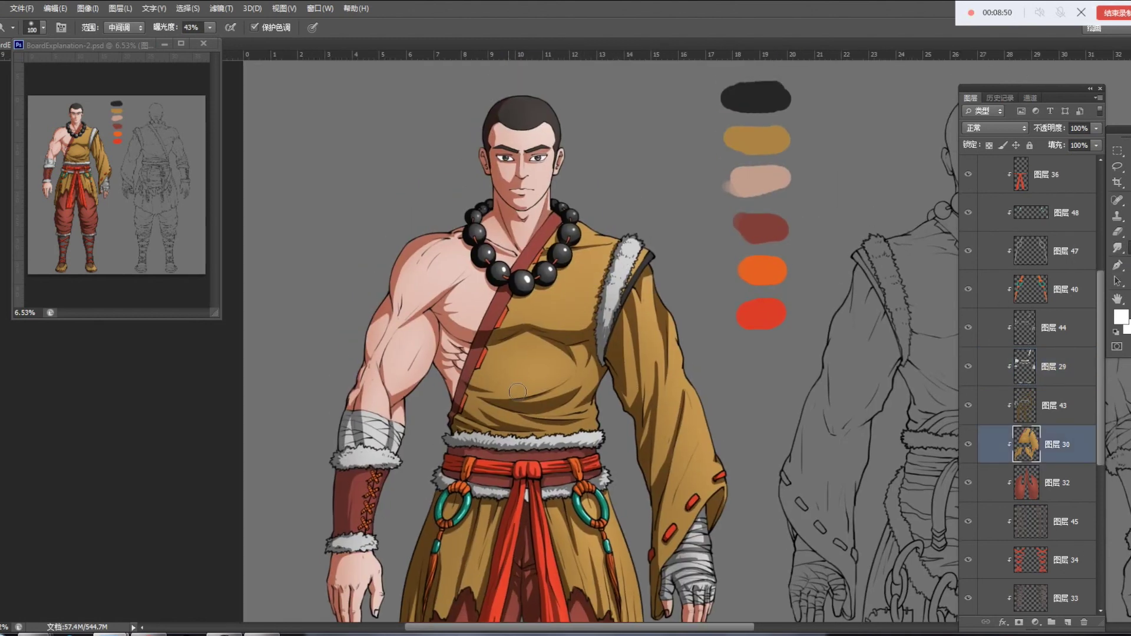
key(bracketright)
key(bracketright)
key(bracketright)
key(bracketleft)
key(bracketleft)
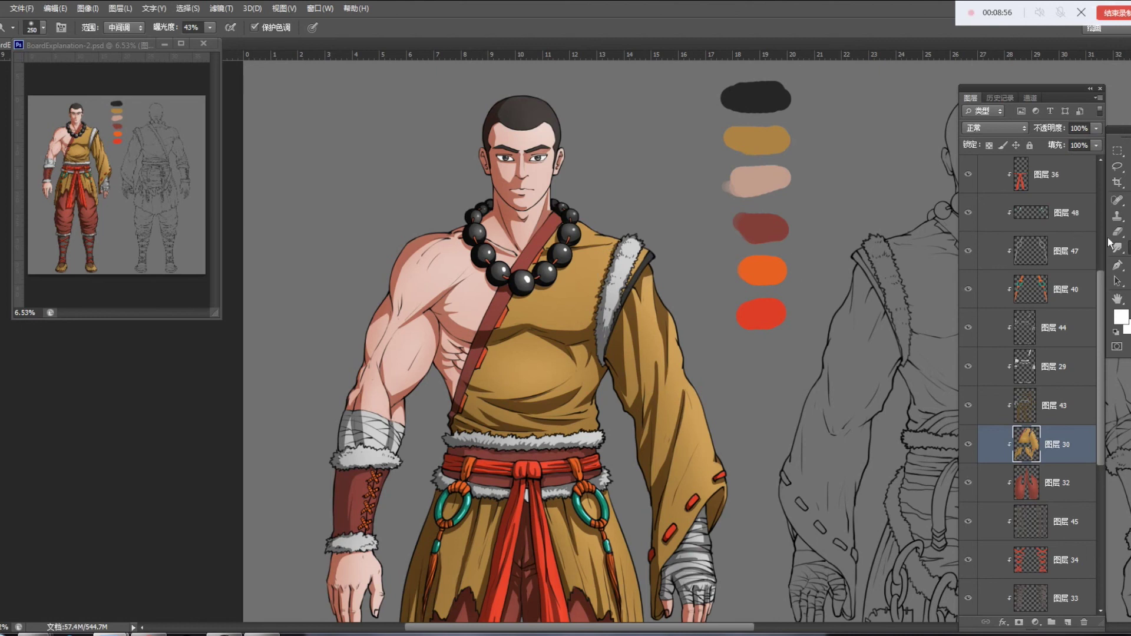
key(bracketleft)
key(bracketleft)
key(bracketleft)
key(5)
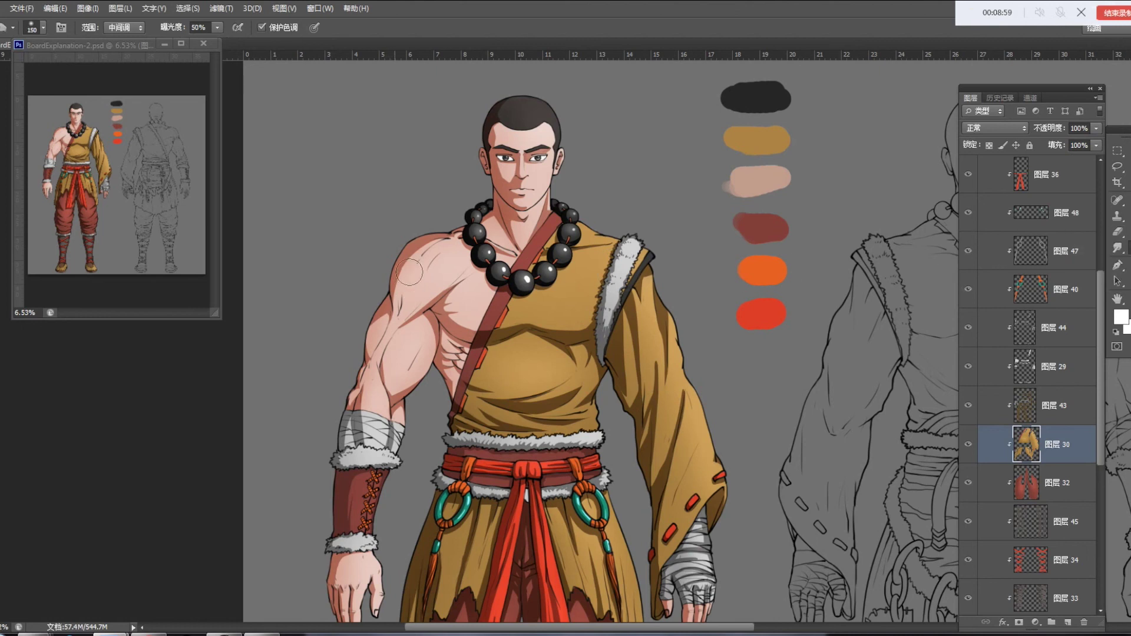
Dodge the outer shoulder down the arm on skin layer 图层 28 with a 200 px brush
ctrl+alt+right_click(425, 301)
key(bracketright)
key(bracketright)
drag(415, 277, 406, 318)
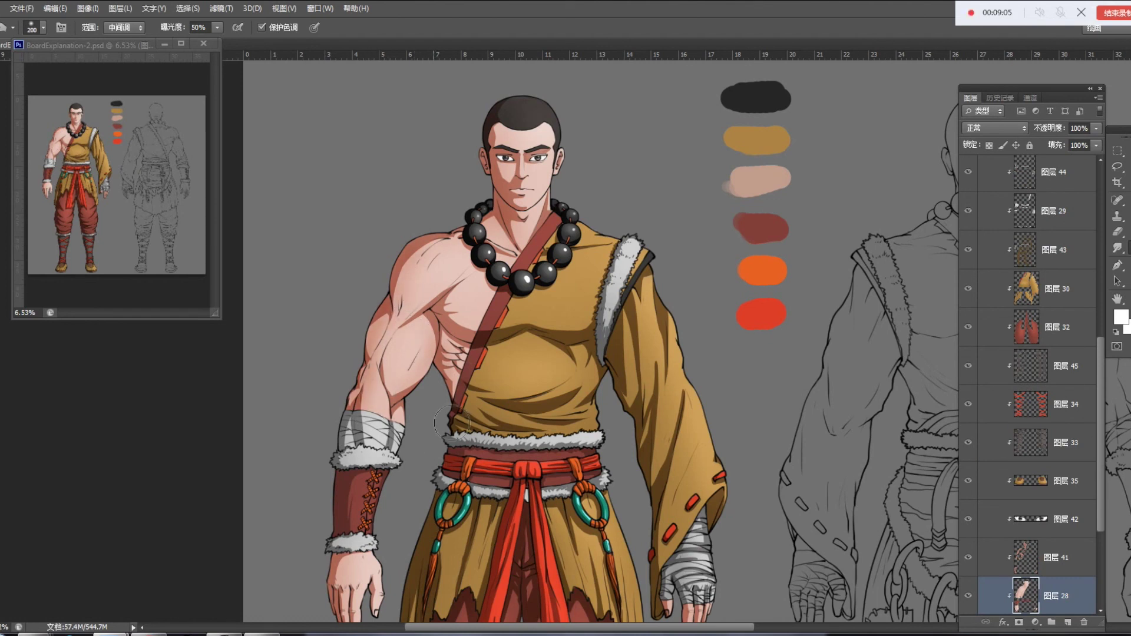
Zoom out to show the entire character sheet with both monk views
key(ctrl+minus)
key(ctrl+minus)
key(ctrl+minus)
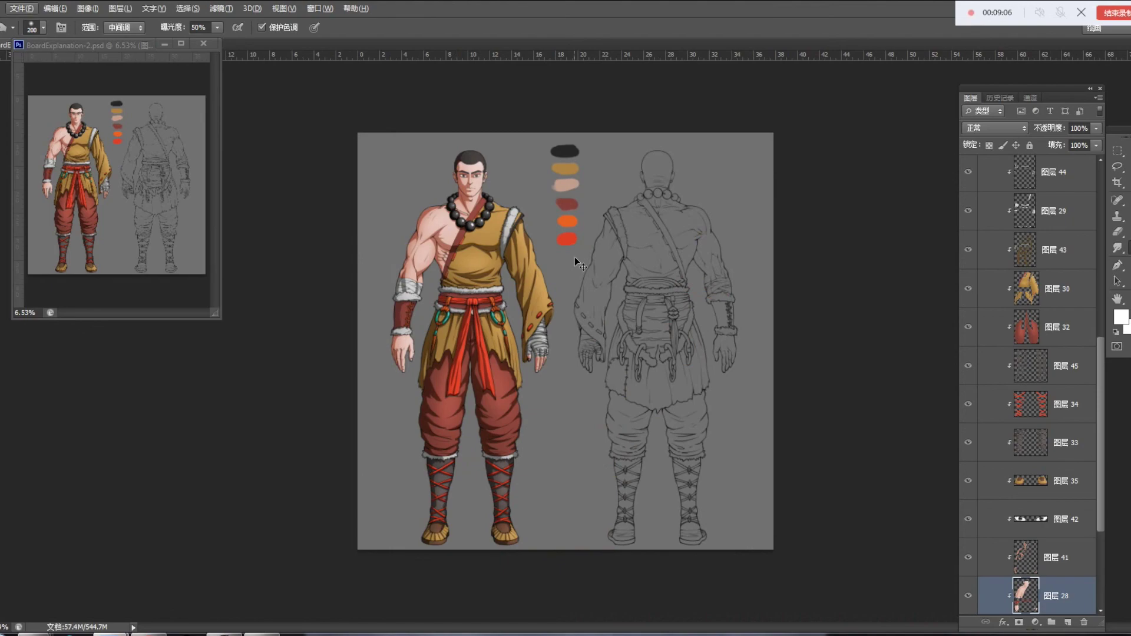